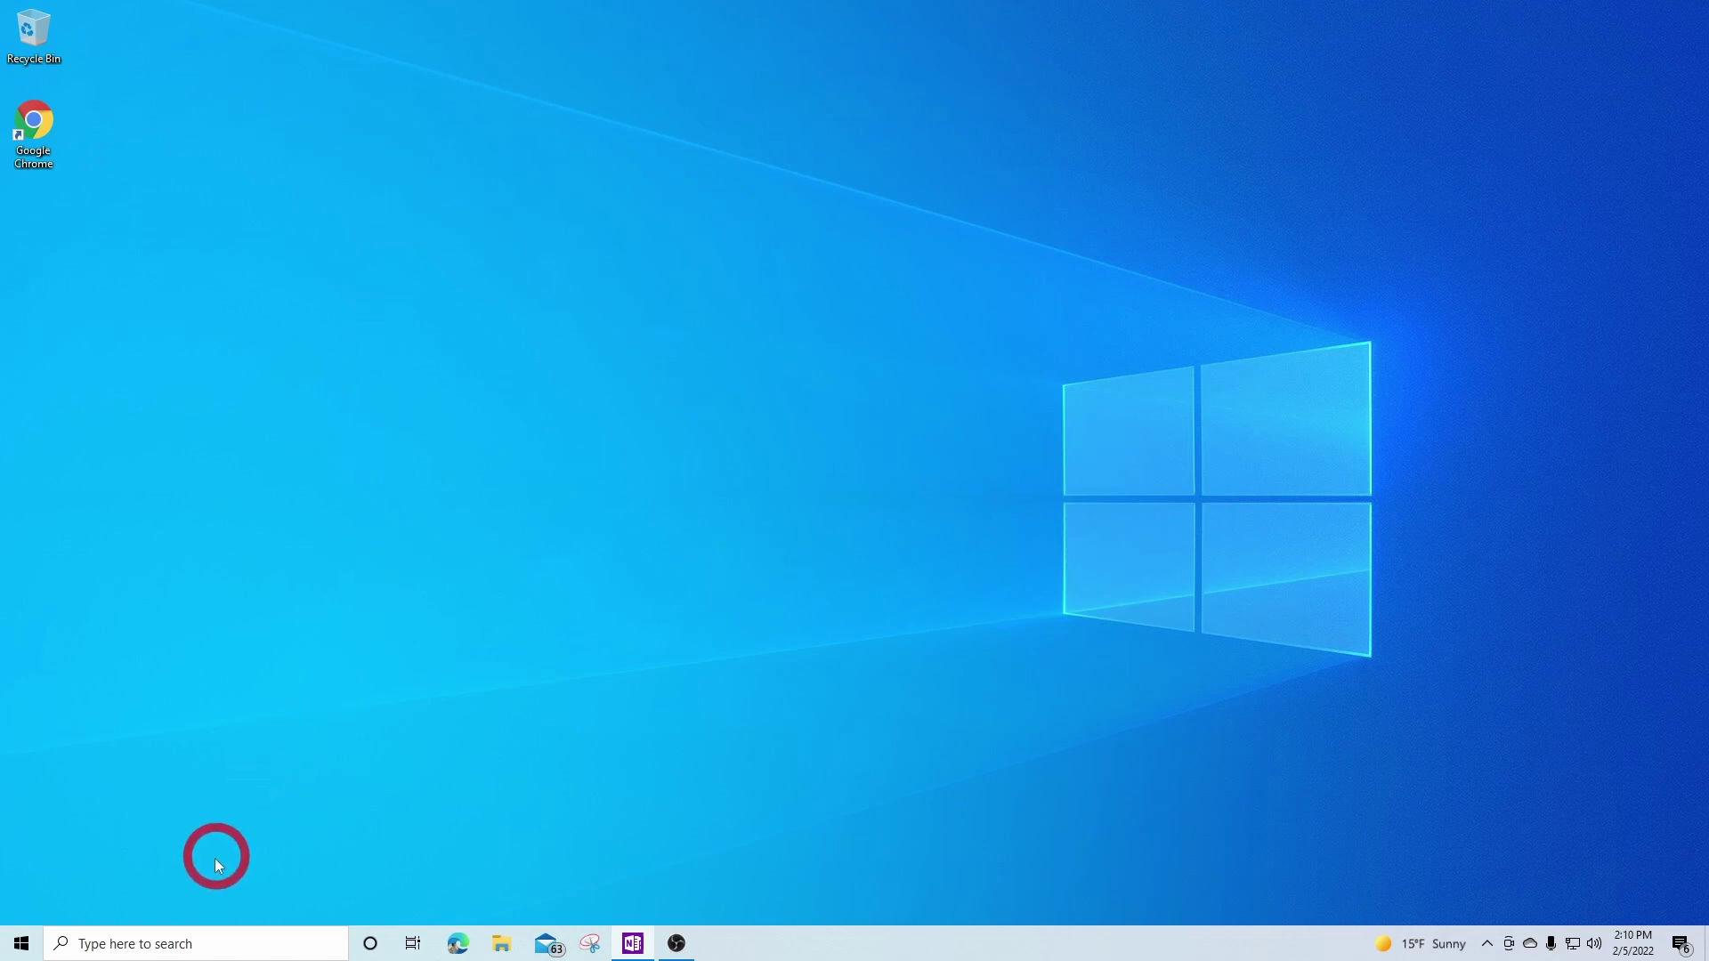
Find Snip & Sketch through Windows search and pin it to the taskbar.
{"action": "left_click", "coordinate": [175, 930]}
{"action": "type", "text": "sn"}
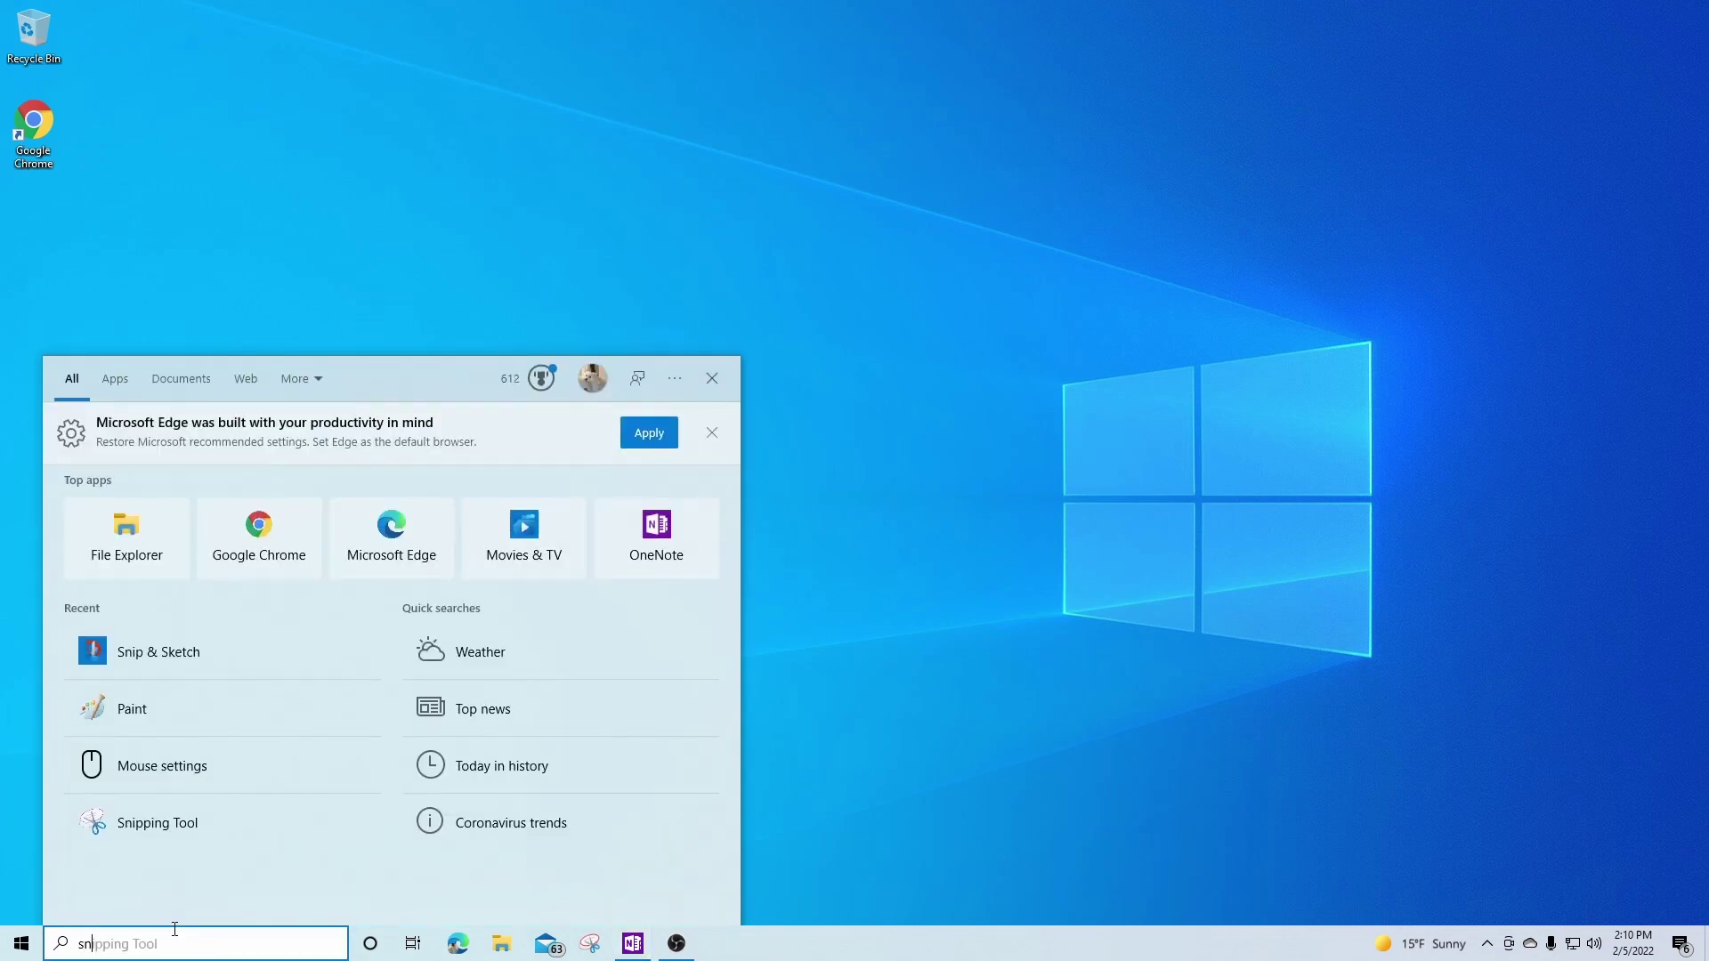
{"action": "type", "text": "i"}
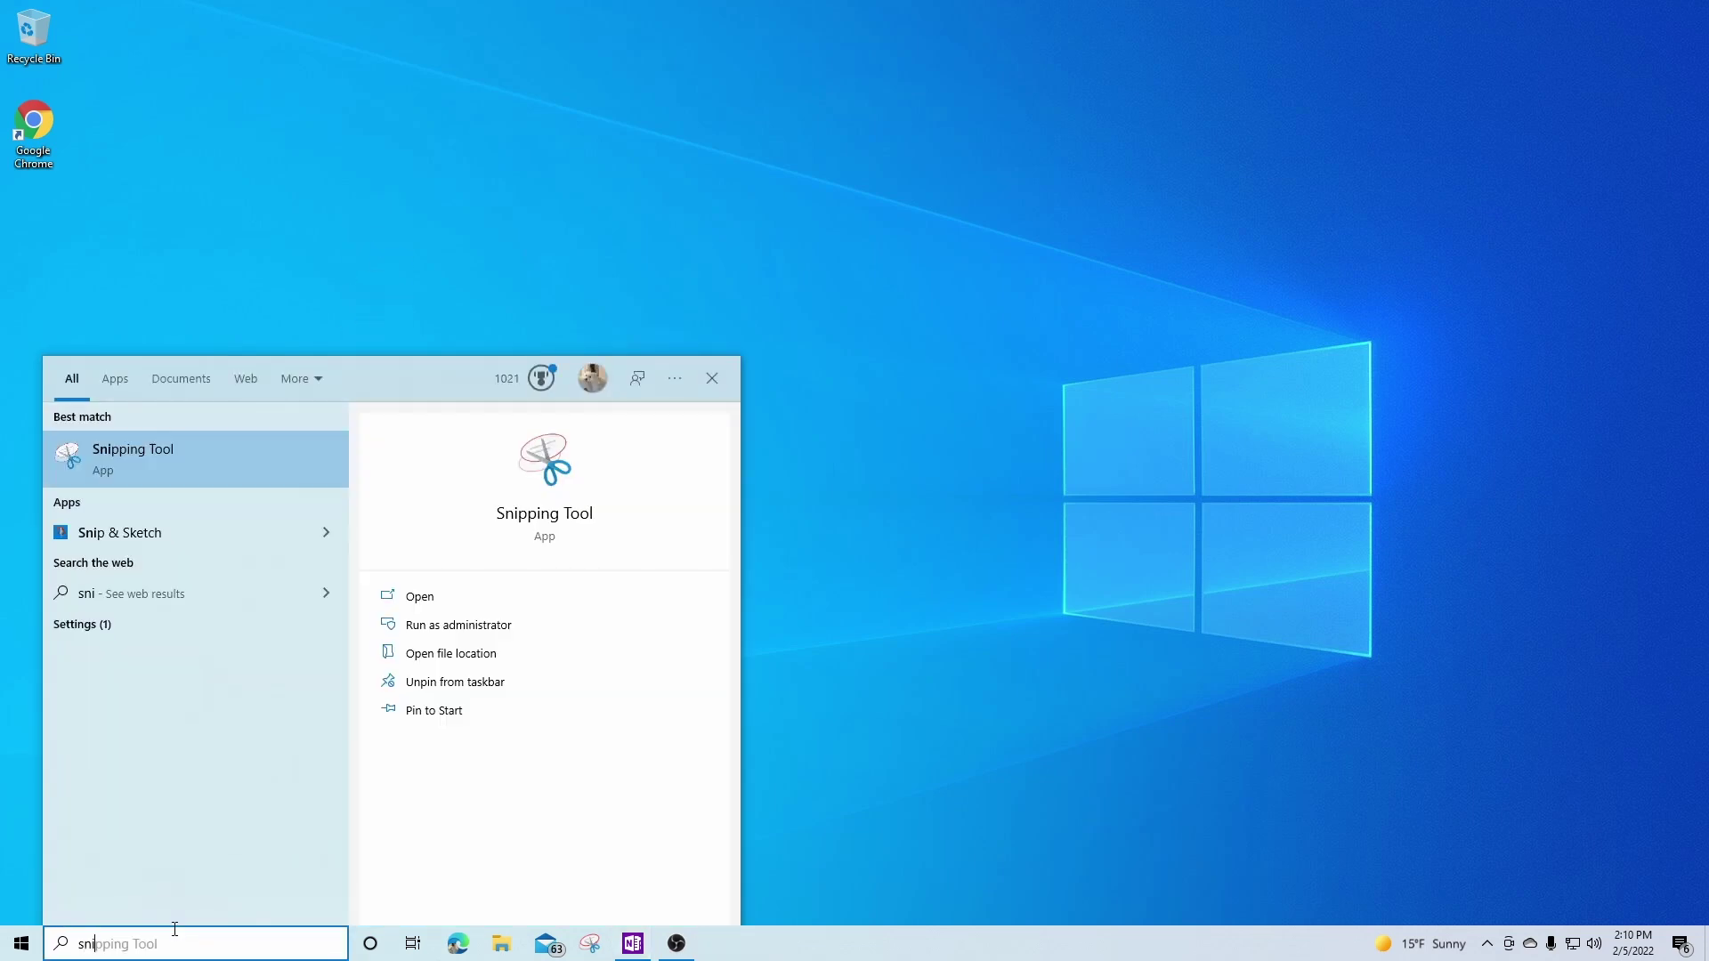
{"action": "right_click", "coordinate": [196, 537]}
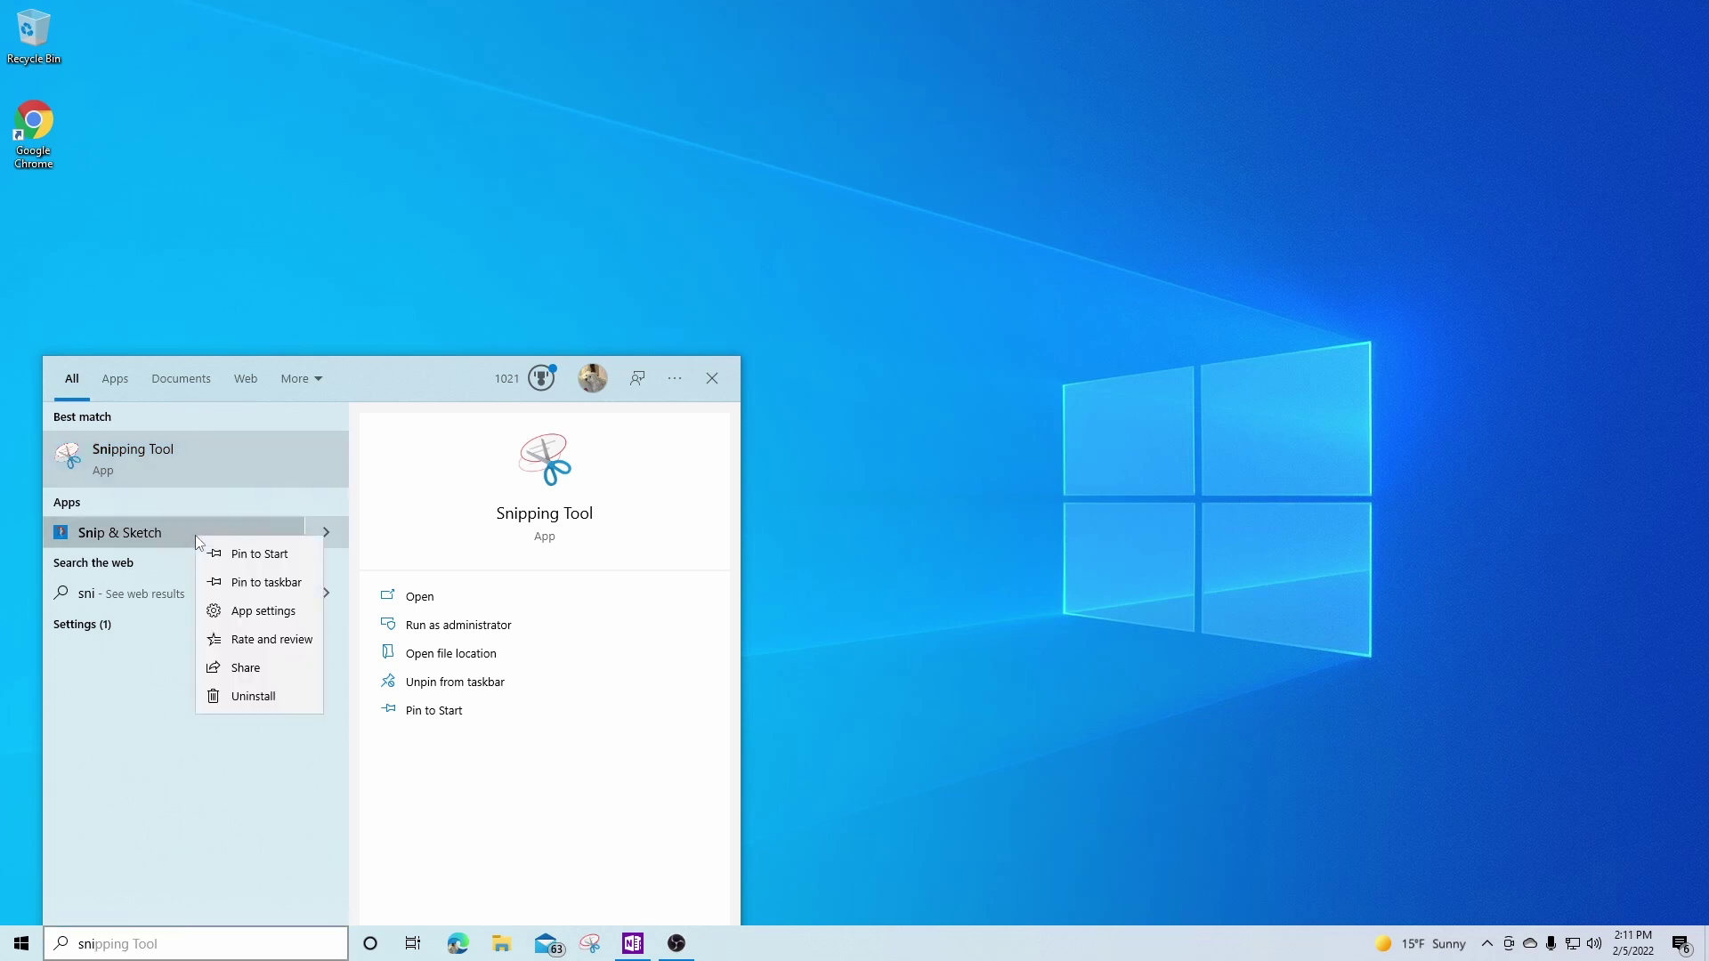
{"action": "left_click", "coordinate": [272, 589]}
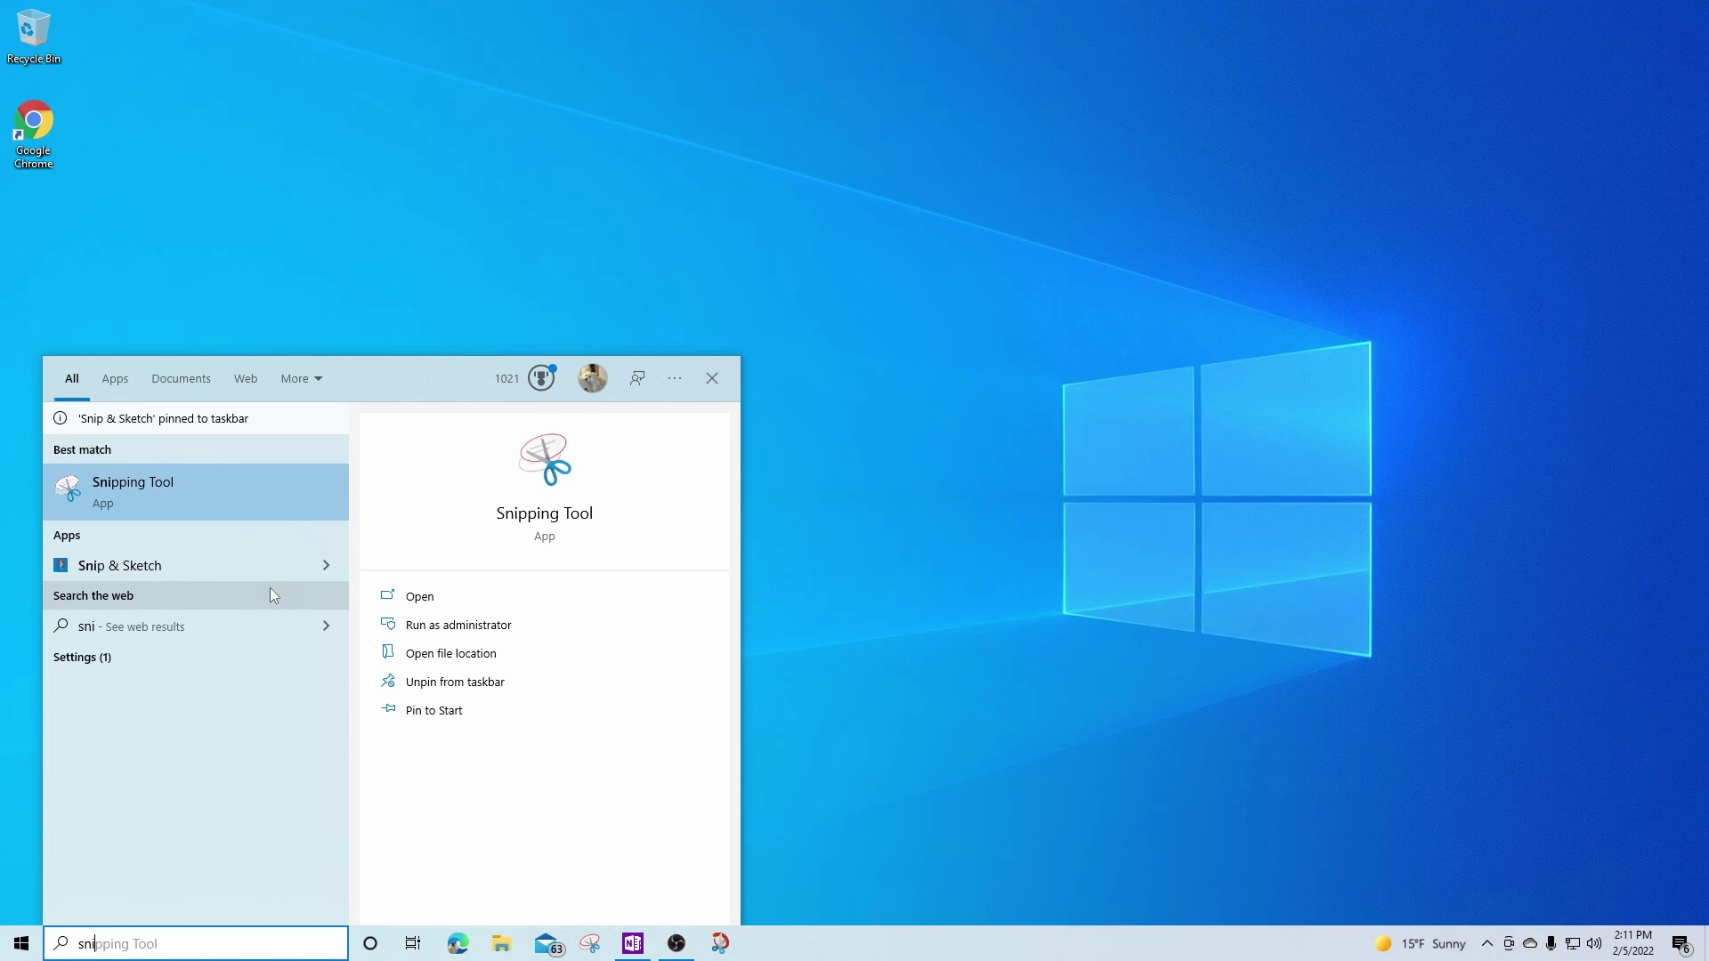
{"action": "key", "text": "Escape"}
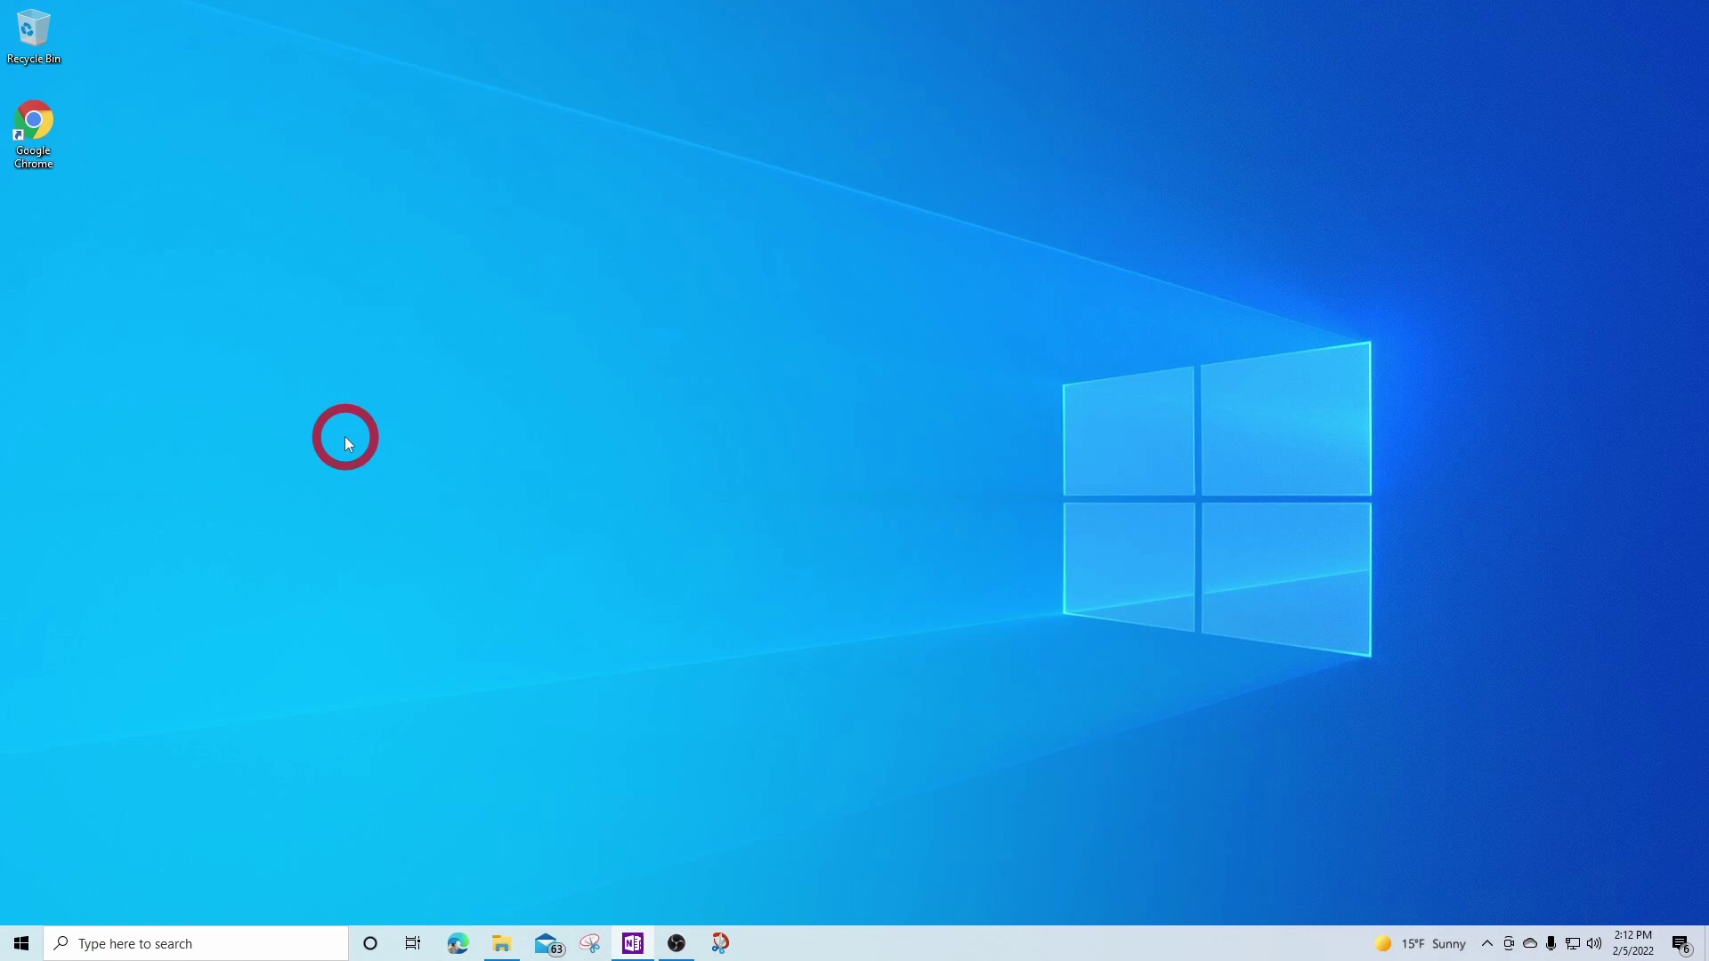
Open Google Chrome, launch Snip & Sketch and capture an immediate rectangular snip around the Google logo.
{"action": "double_click", "coordinate": [40, 144]}
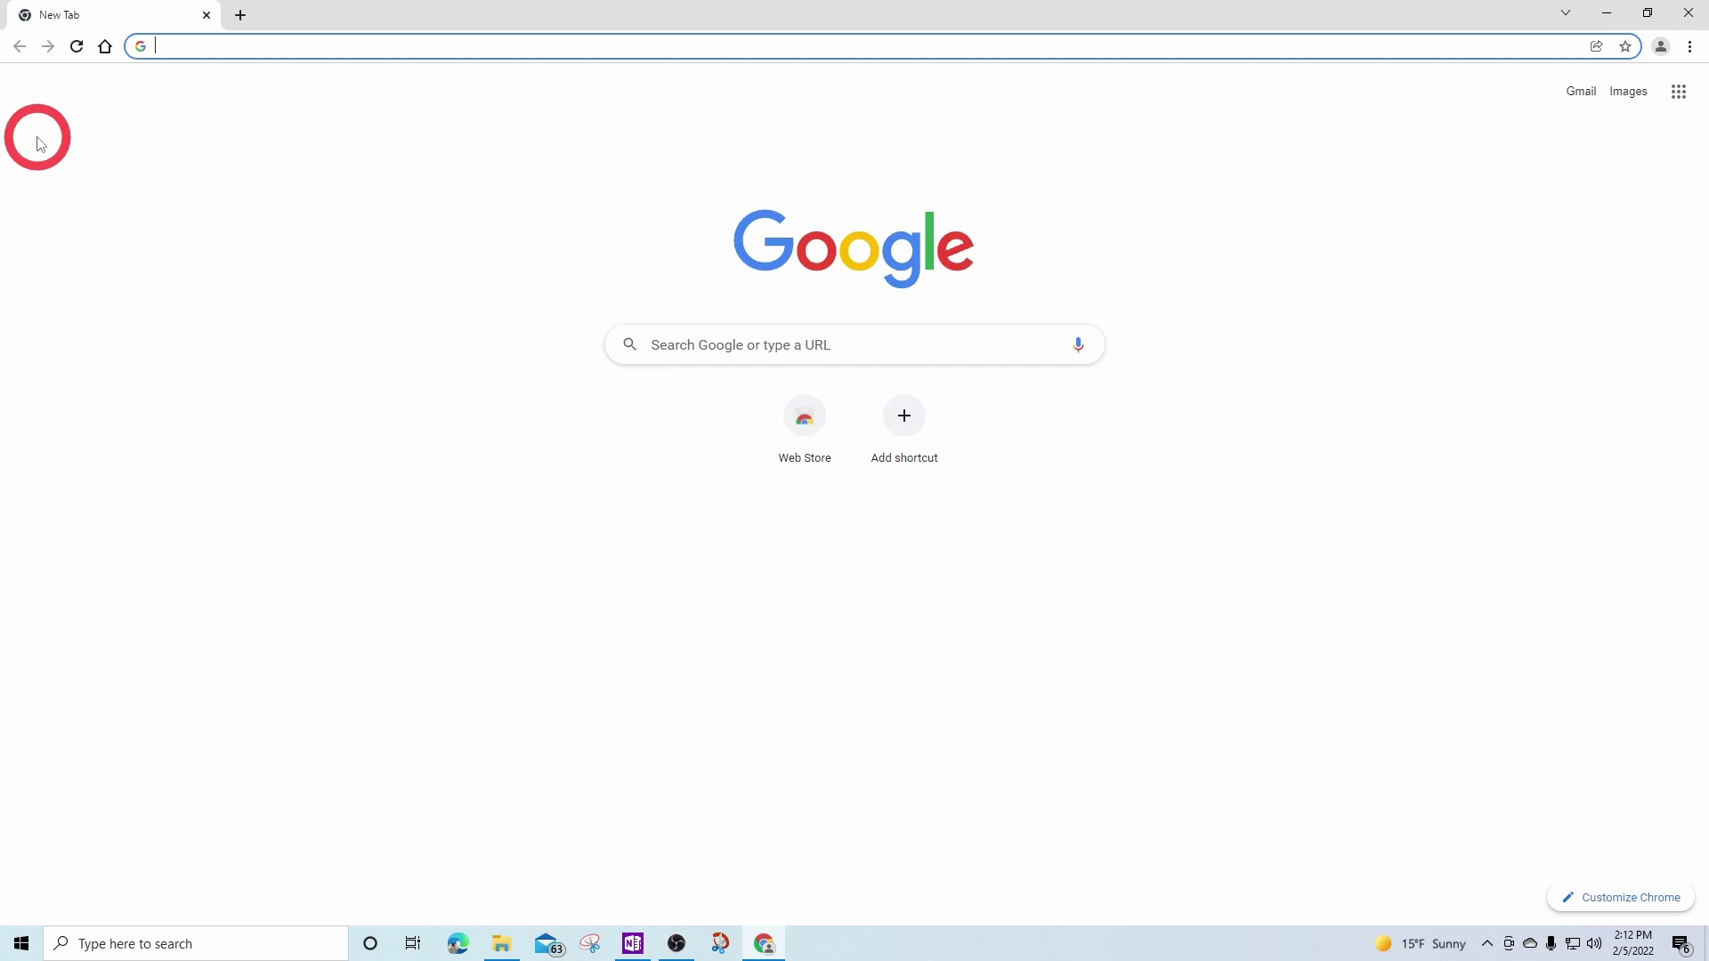
{"action": "left_click", "coordinate": [728, 942]}
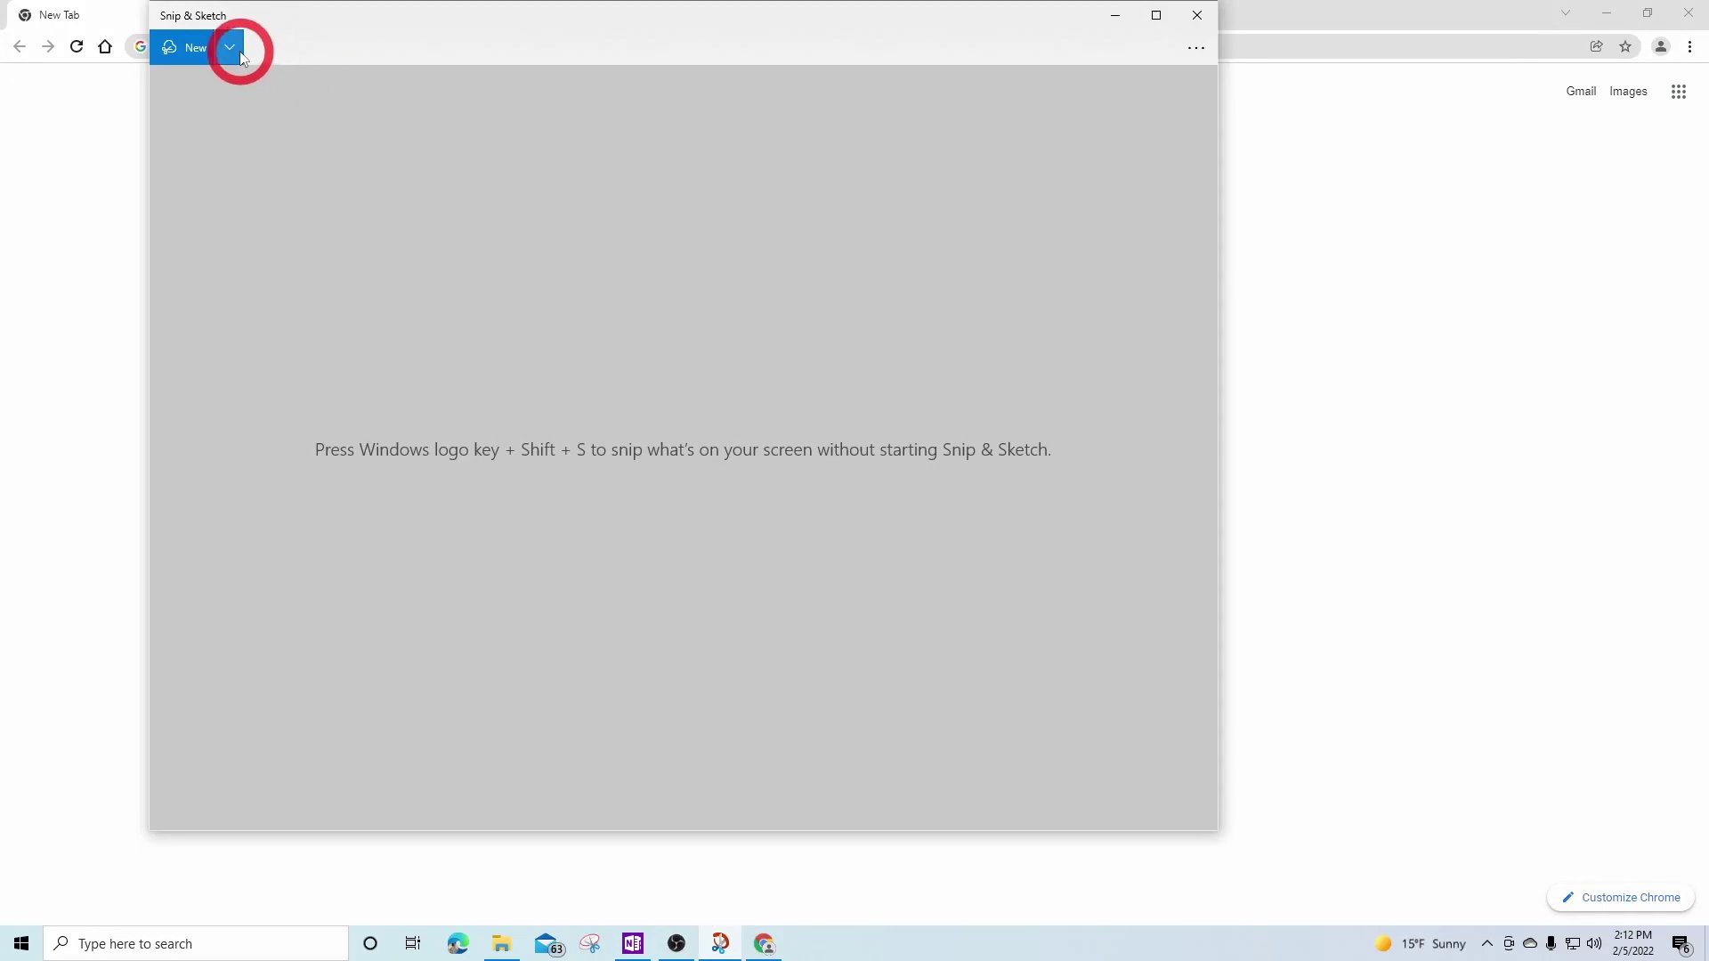
{"action": "left_click", "coordinate": [228, 52]}
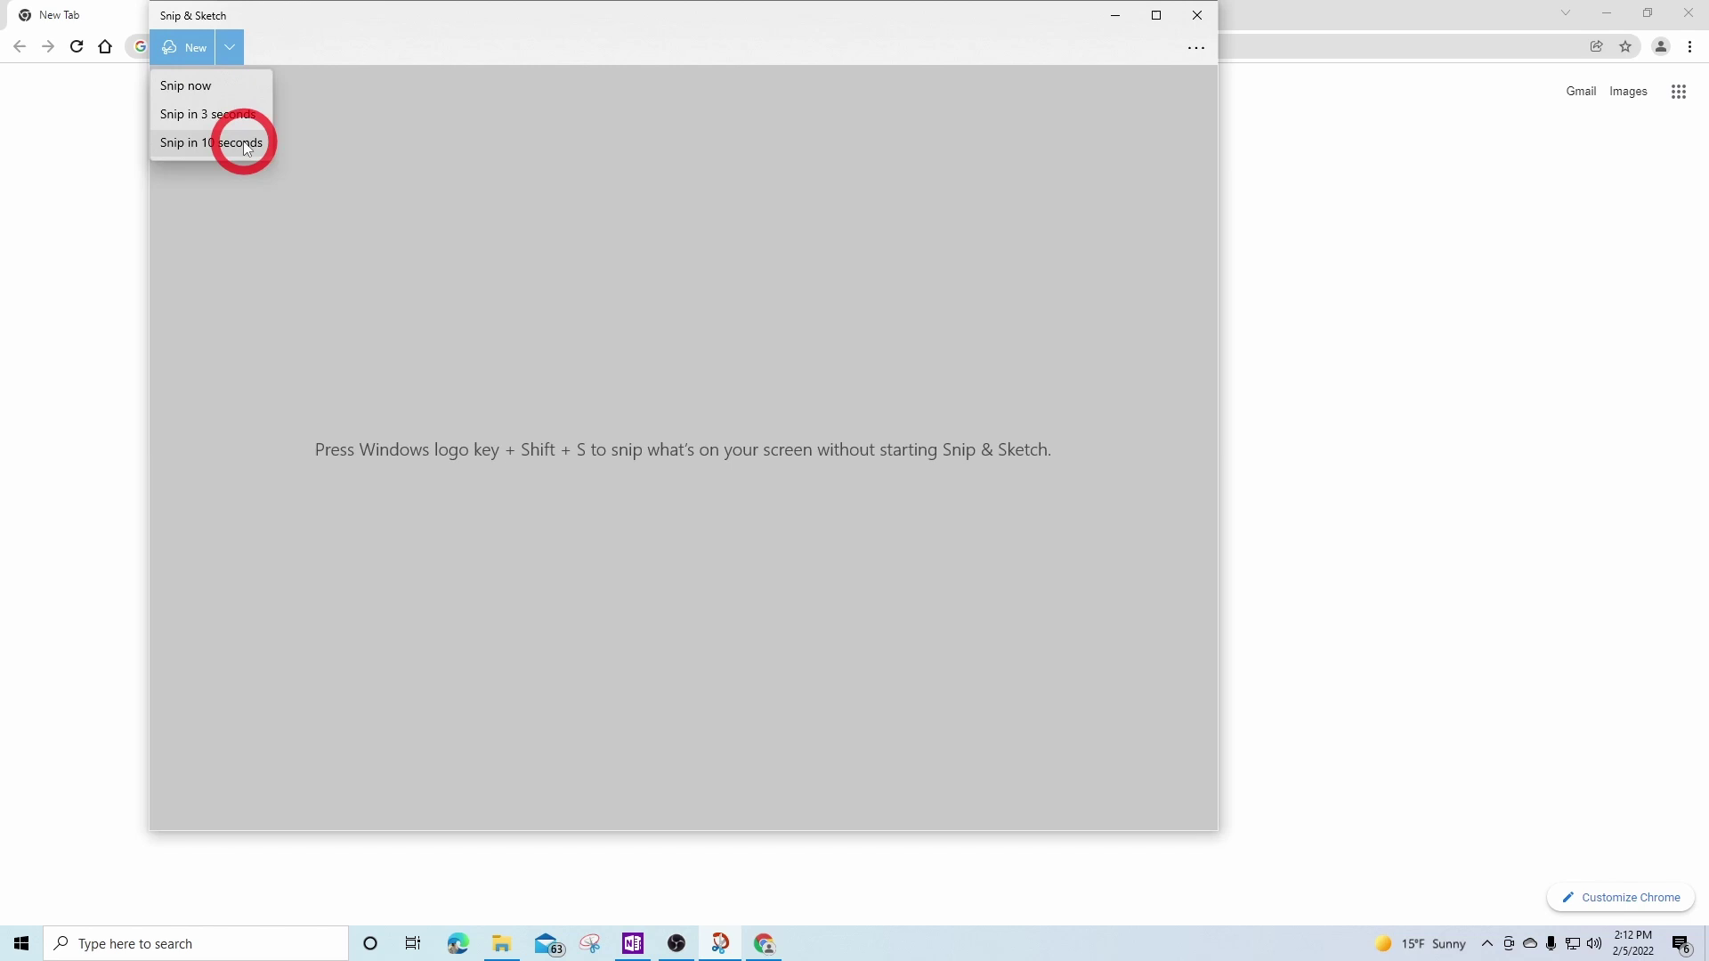
{"action": "left_click", "coordinate": [214, 94]}
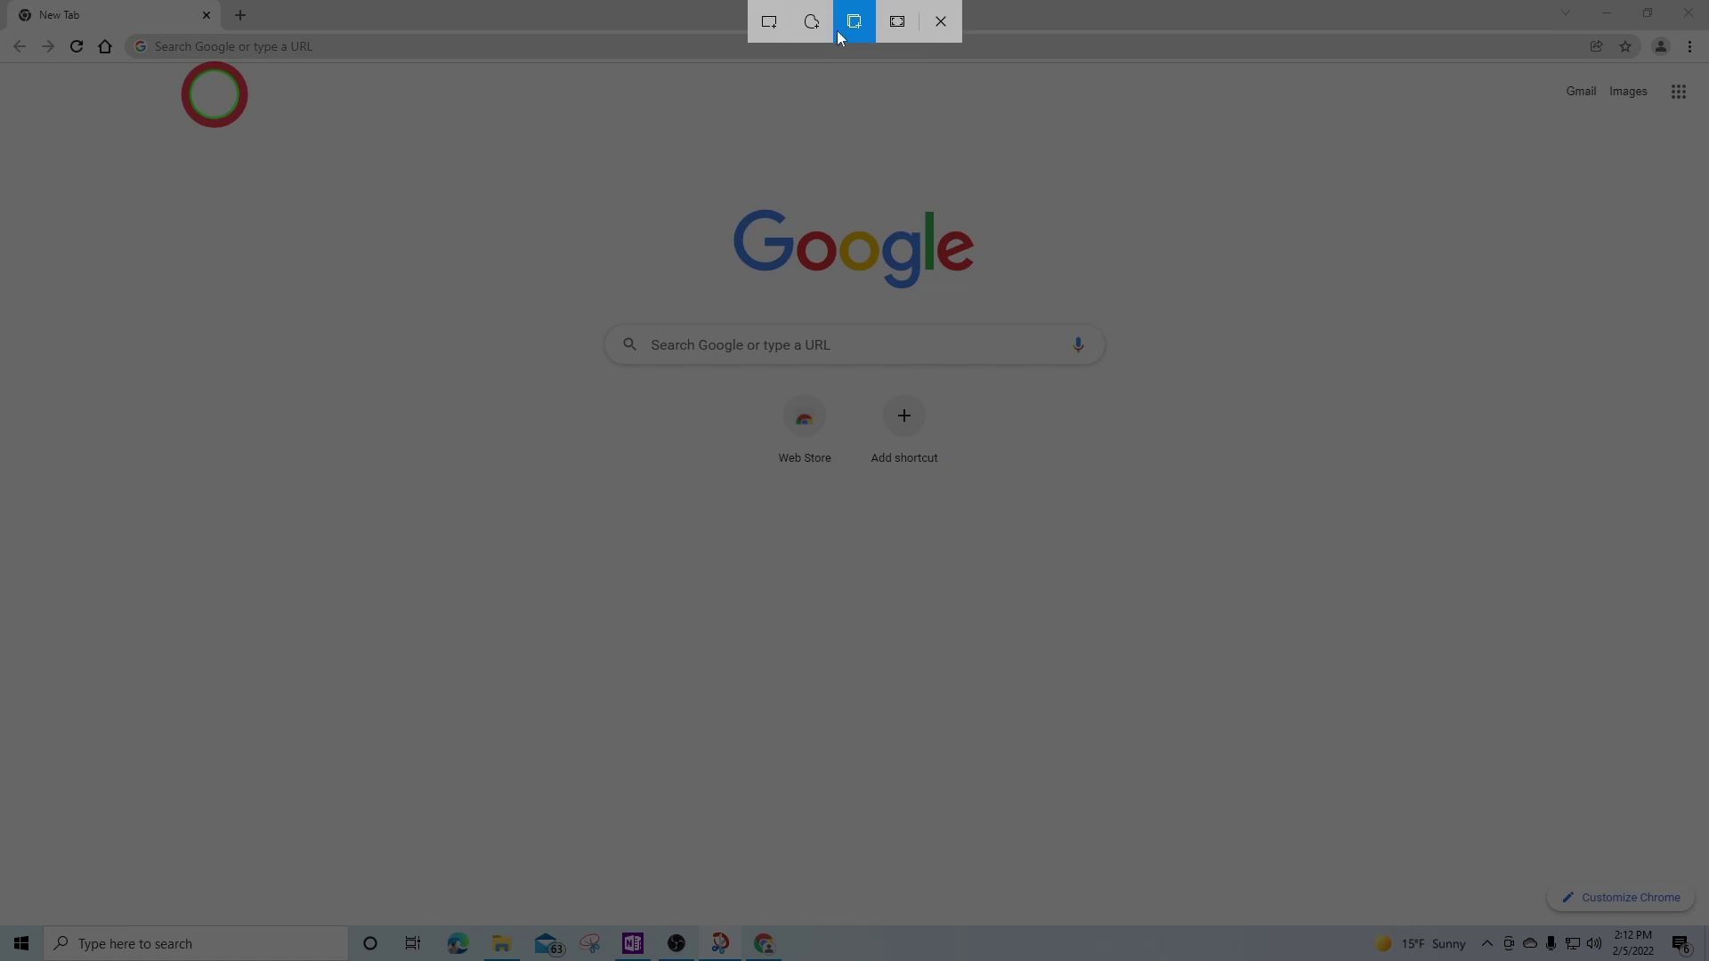
{"action": "left_click", "coordinate": [769, 27]}
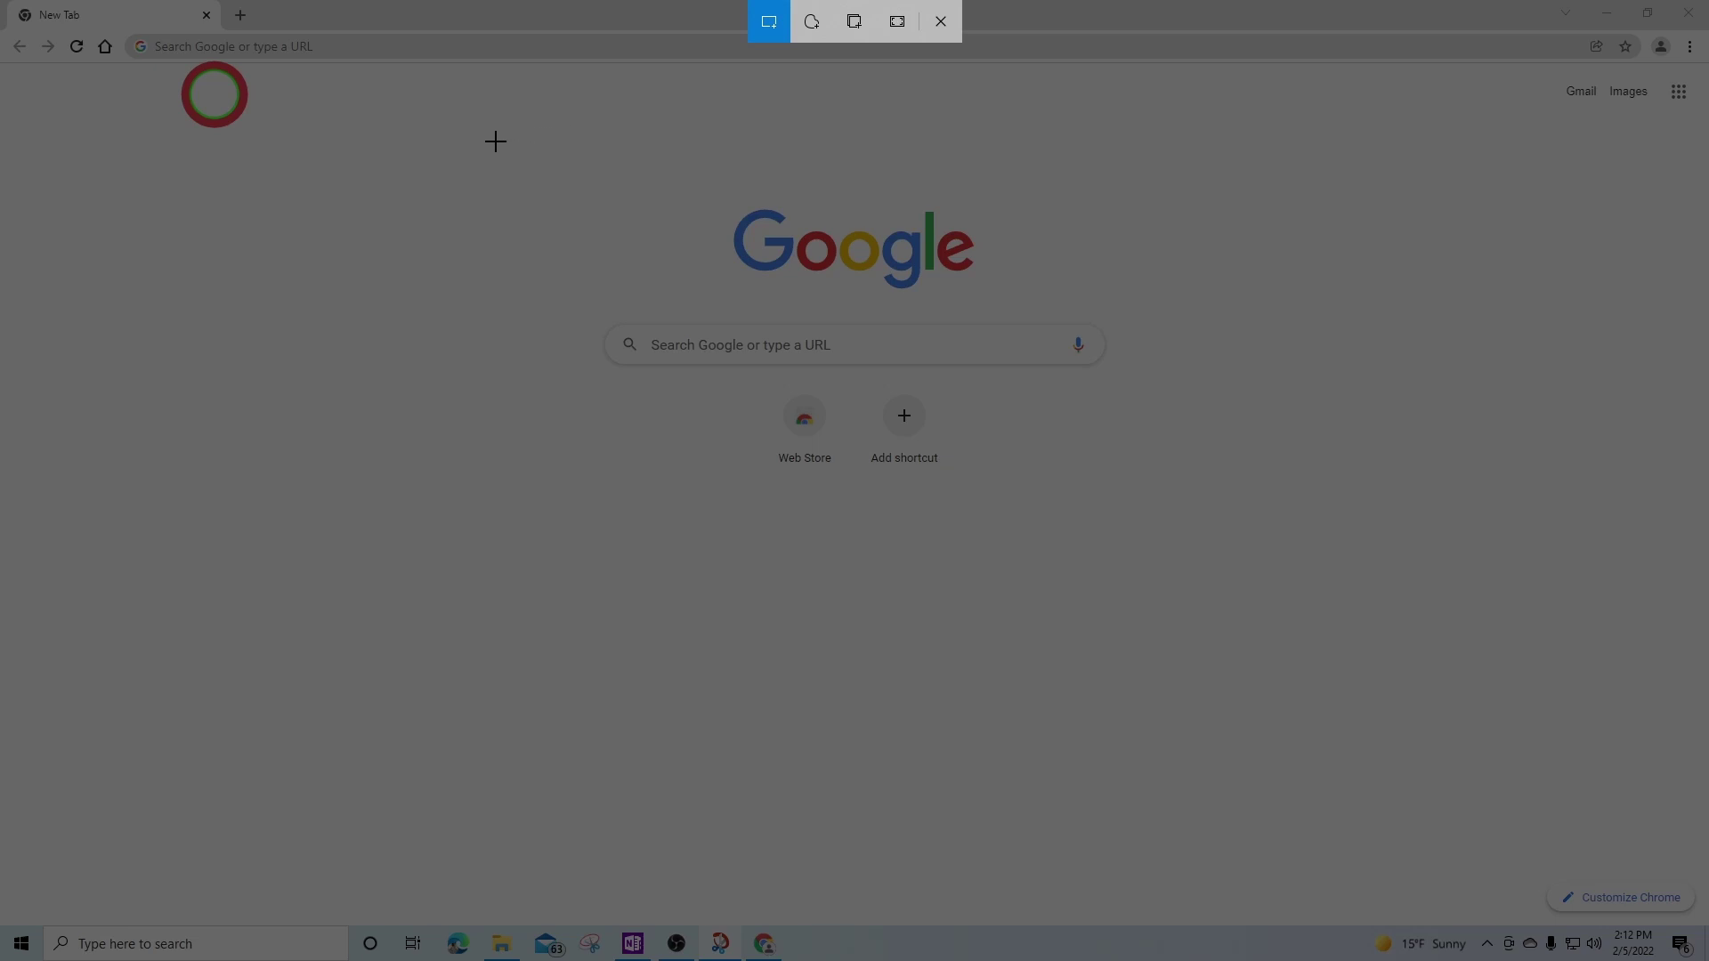
{"action": "mouse_move", "coordinate": [496, 141]}
{"action": "left_mouse_down"}
{"action": "mouse_move", "coordinate": [616, 222]}
{"action": "mouse_move", "coordinate": [842, 281]}
{"action": "mouse_move", "coordinate": [1231, 308]}
{"action": "left_mouse_up"}
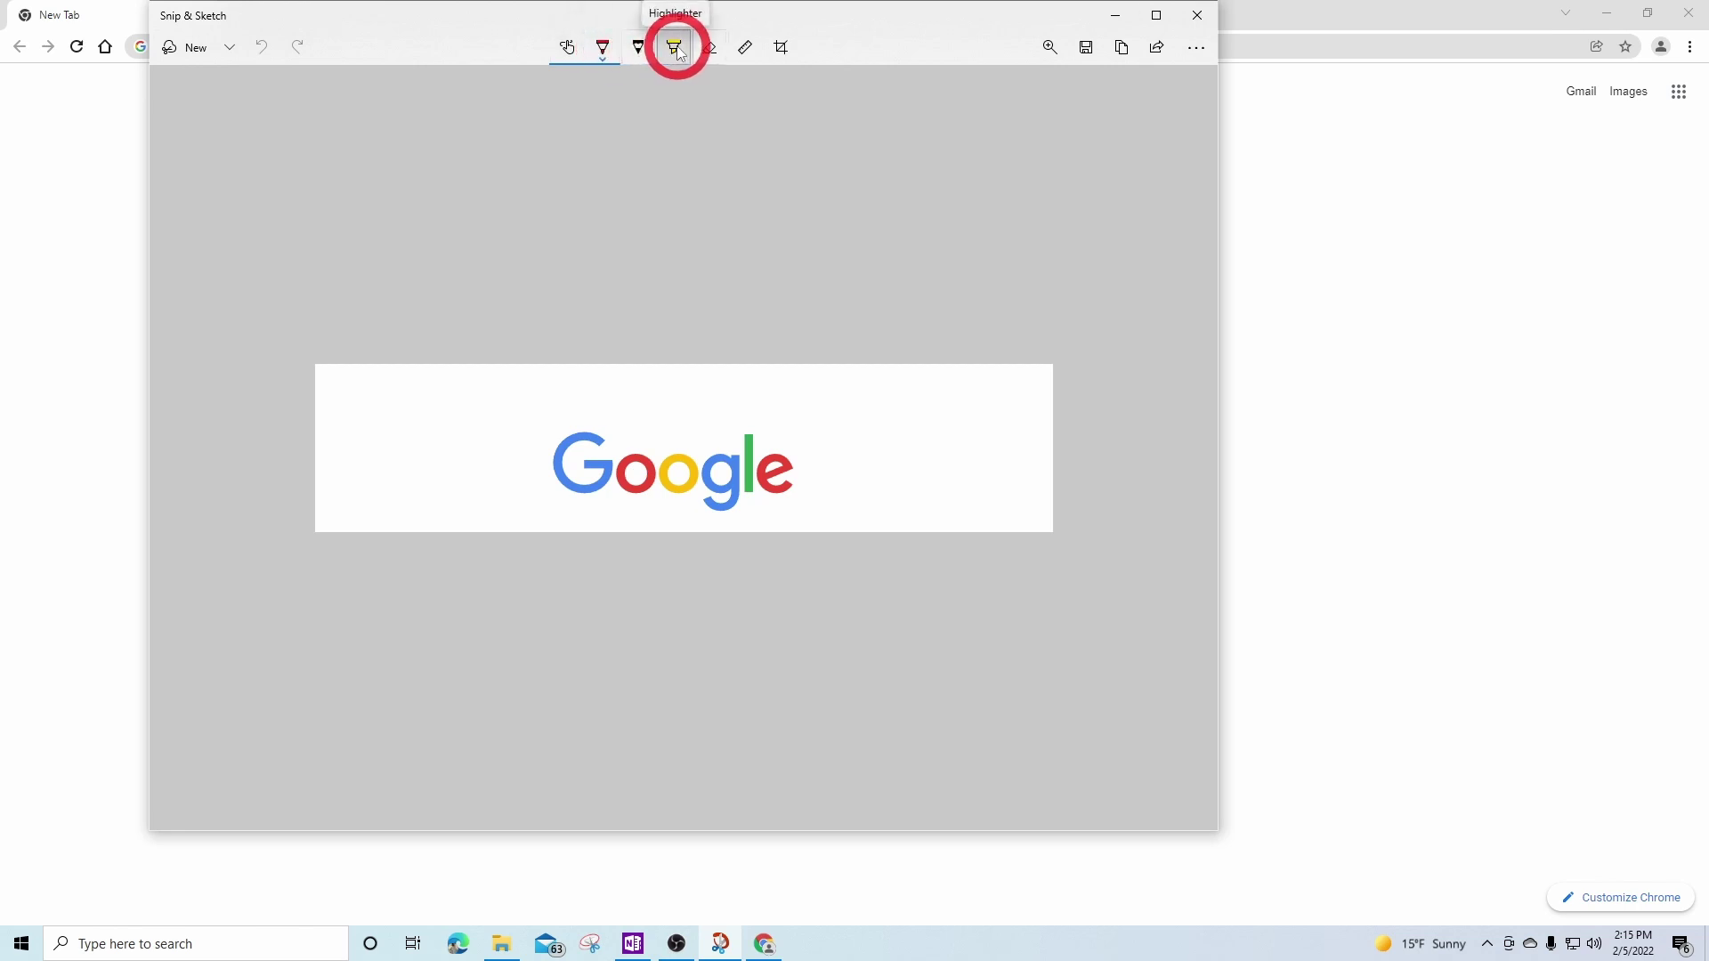
Set the ballpoint pen colour to bright green and draw a letter Z to the left of the Google logo.
{"action": "left_click", "coordinate": [603, 47]}
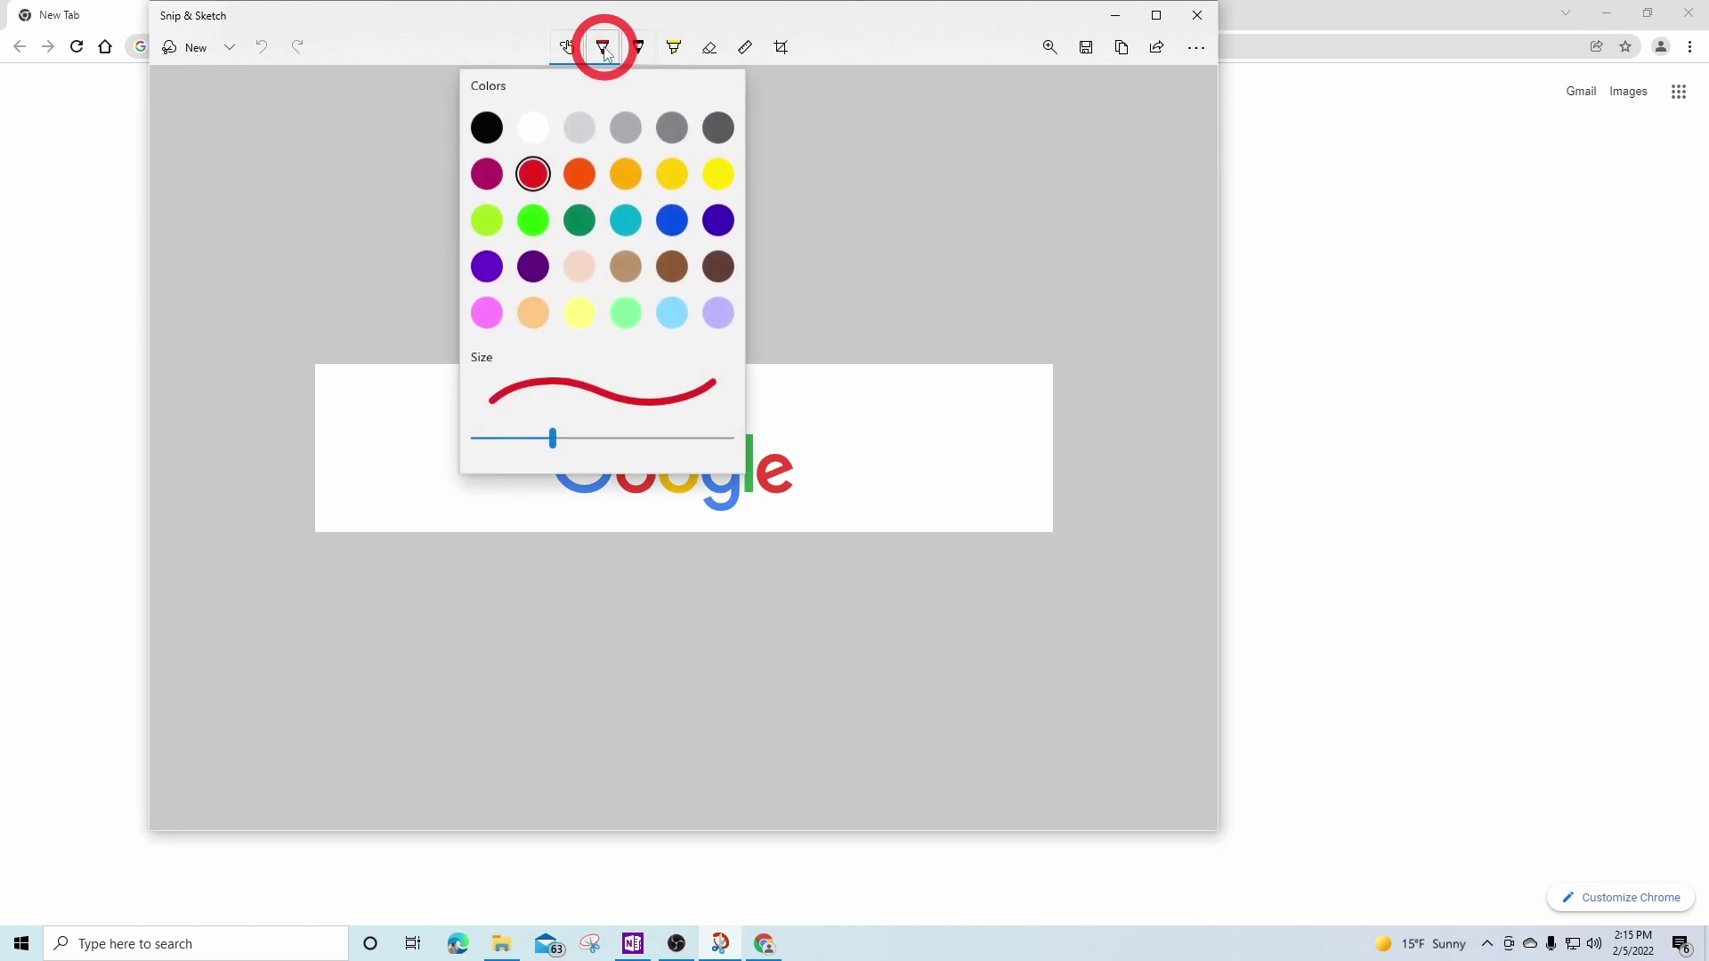
{"action": "left_click", "coordinate": [536, 222]}
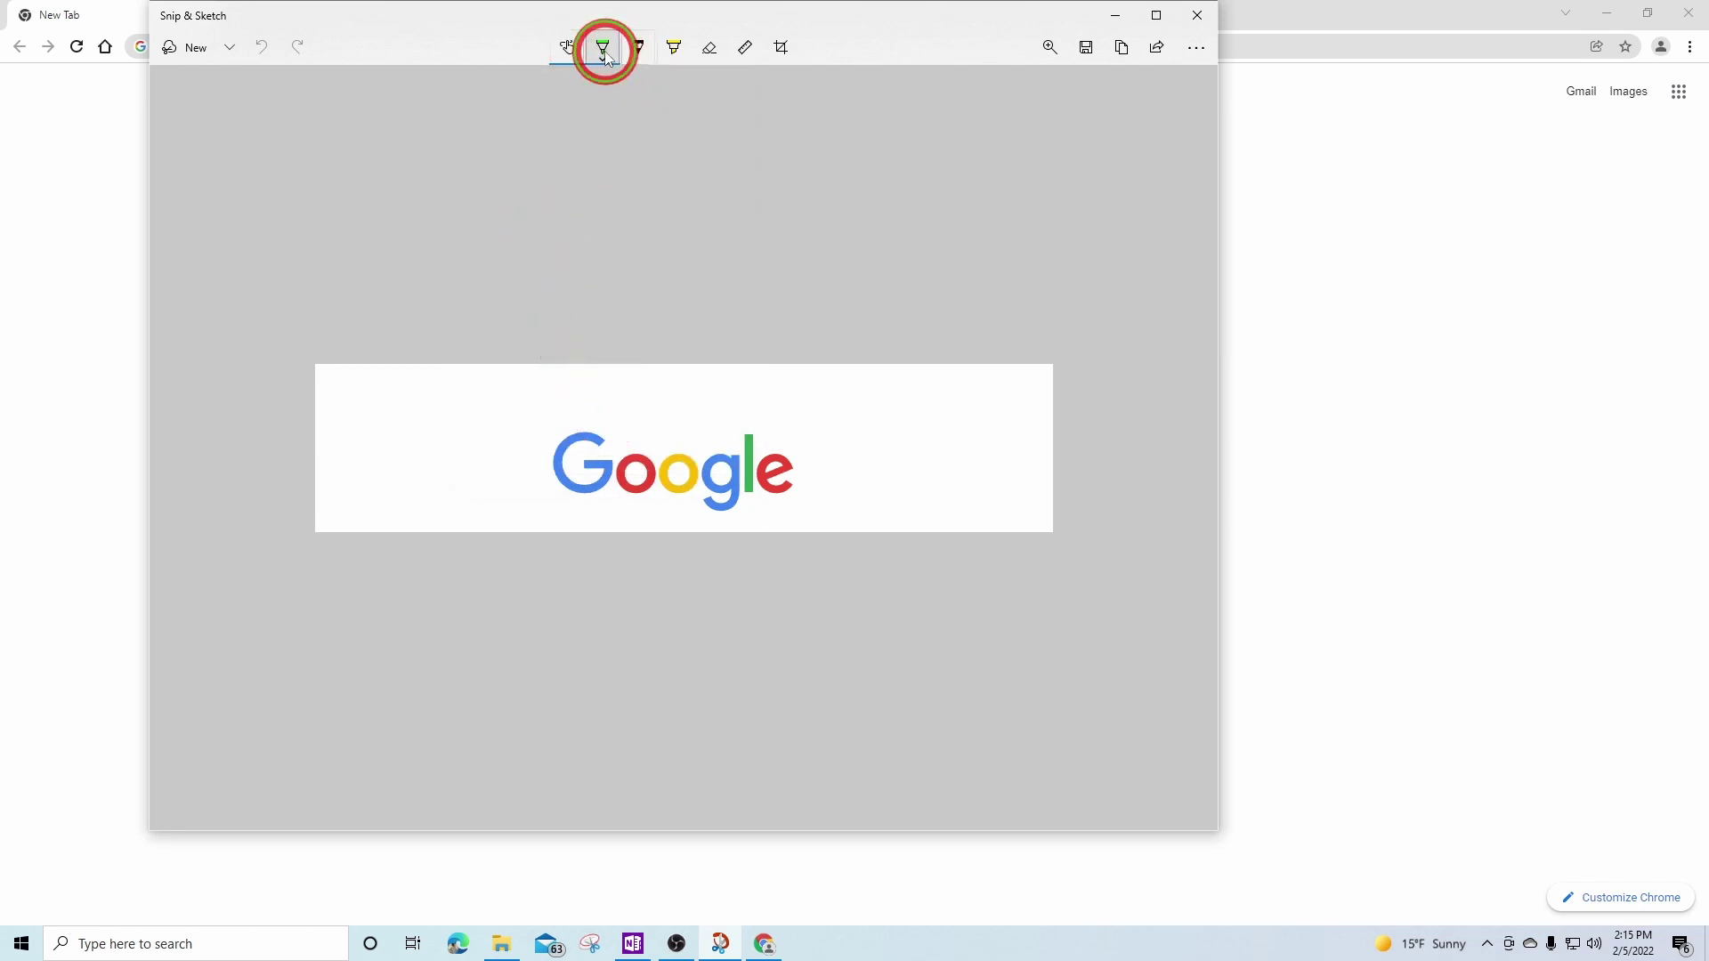
{"action": "left_click", "coordinate": [604, 51]}
{"action": "mouse_move", "coordinate": [552, 436]}
{"action": "left_mouse_down"}
{"action": "mouse_move", "coordinate": [671, 440]}
{"action": "mouse_move", "coordinate": [574, 445]}
{"action": "left_mouse_up"}
{"action": "mouse_move", "coordinate": [338, 383]}
{"action": "left_mouse_down"}
{"action": "mouse_move", "coordinate": [399, 383]}
{"action": "mouse_move", "coordinate": [343, 448]}
{"action": "mouse_move", "coordinate": [406, 447]}
{"action": "left_mouse_up"}
Erase all ink from the snip at once.
{"action": "left_click", "coordinate": [710, 47]}
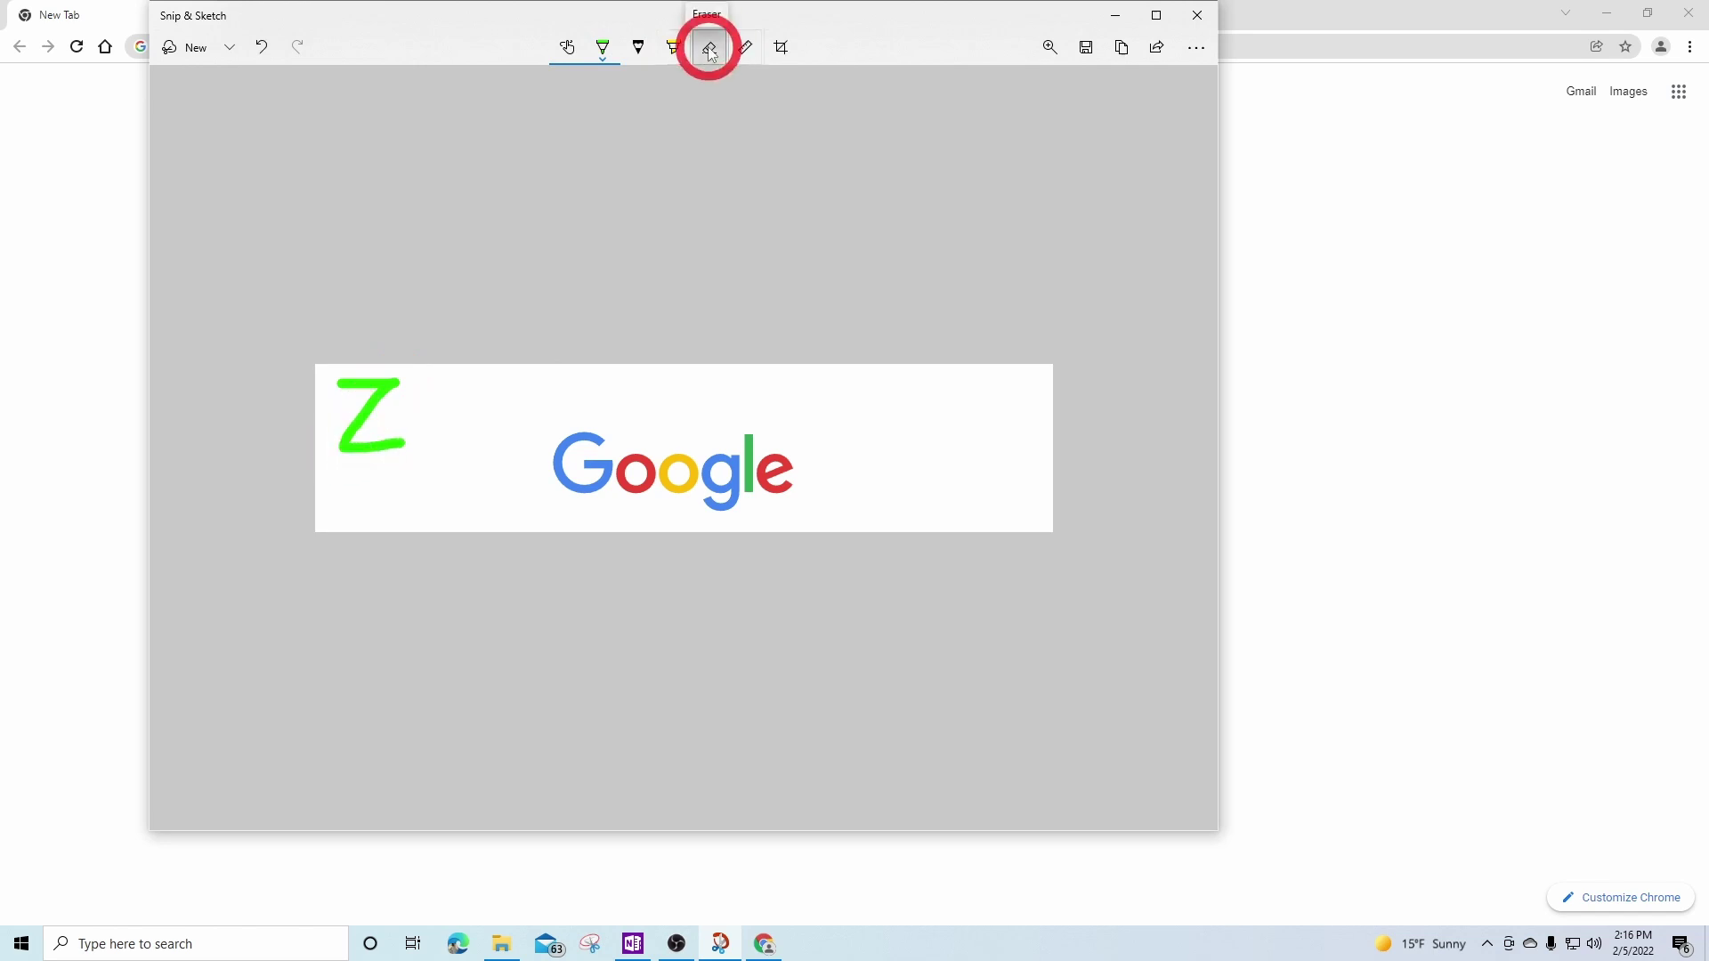
{"action": "left_click", "coordinate": [709, 47]}
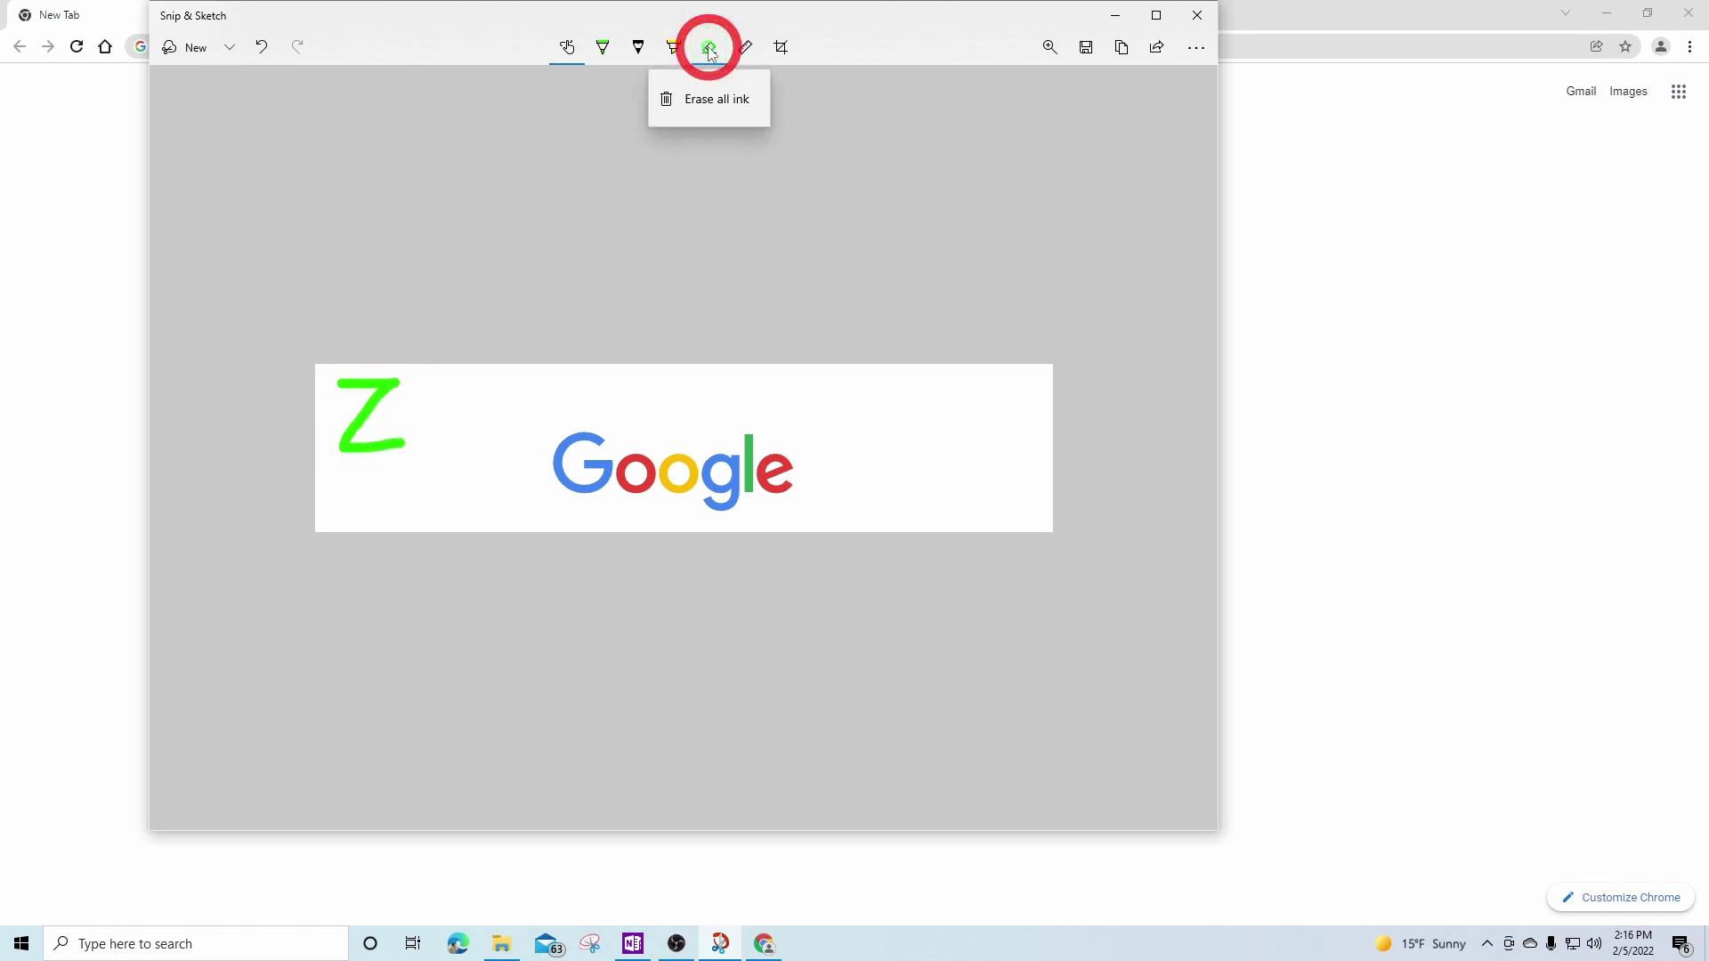
{"action": "left_click", "coordinate": [709, 99]}
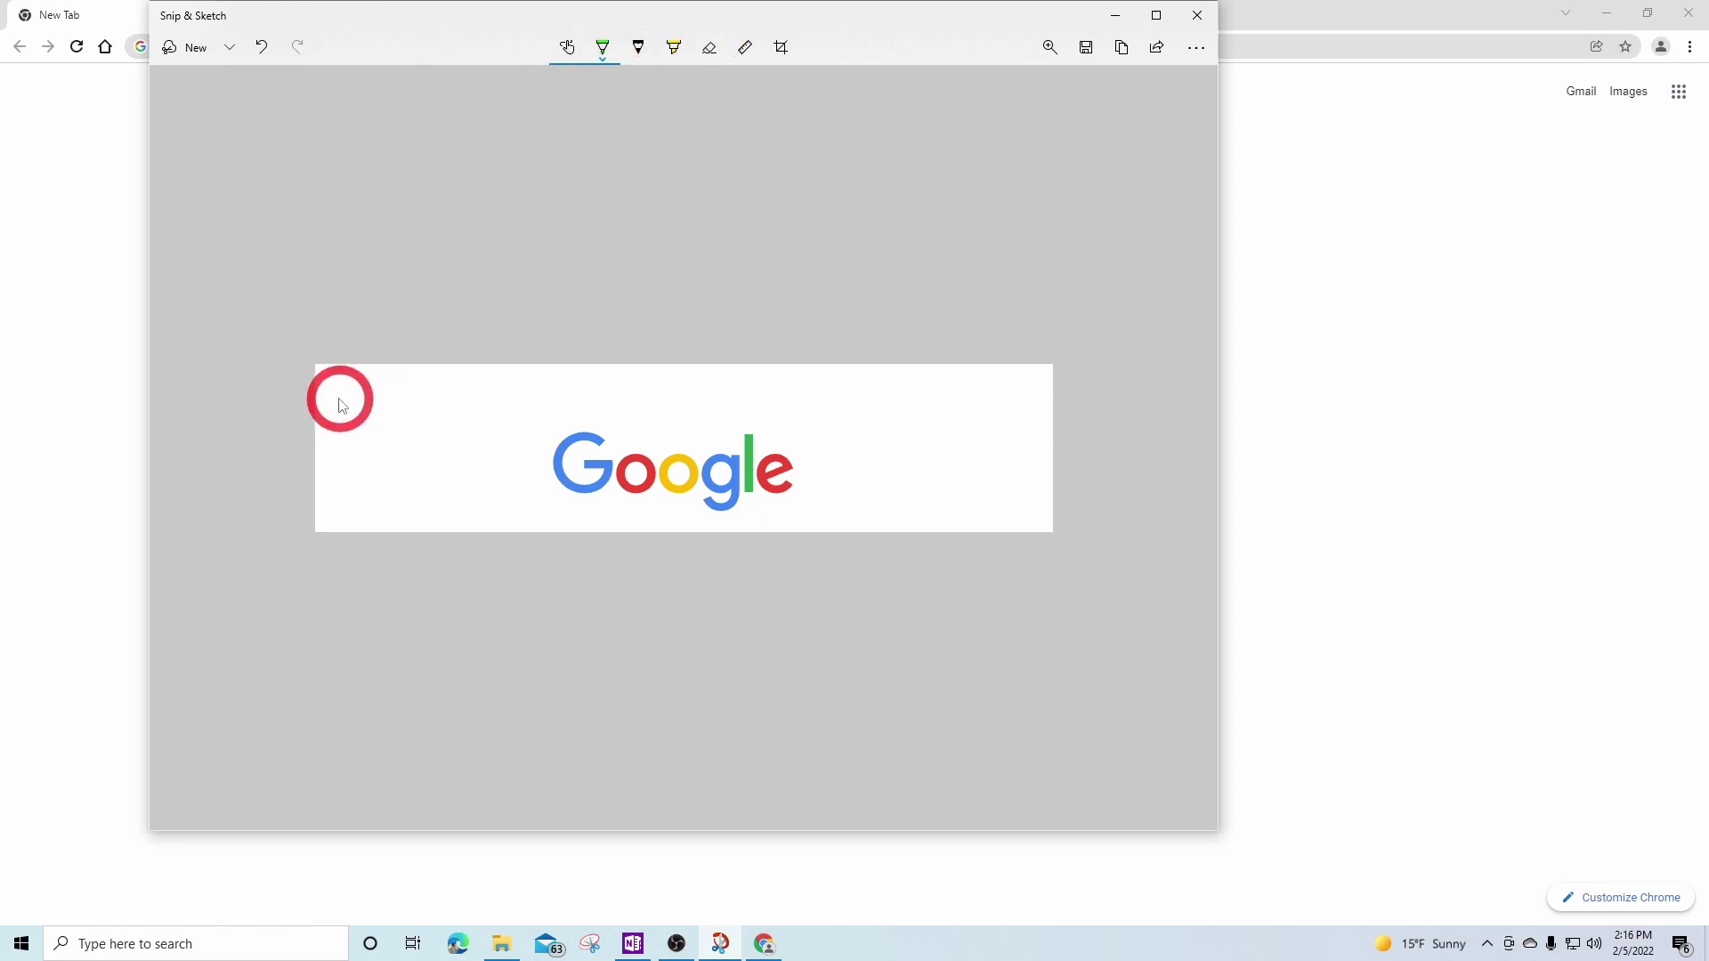
Draw three green horizontal strokes beside the Google logo and erase only the uppermost one.
{"action": "left_click_drag", "start_coordinate": [334, 396], "coordinate": [414, 392]}
{"action": "left_click_drag", "start_coordinate": [336, 434], "coordinate": [442, 433]}
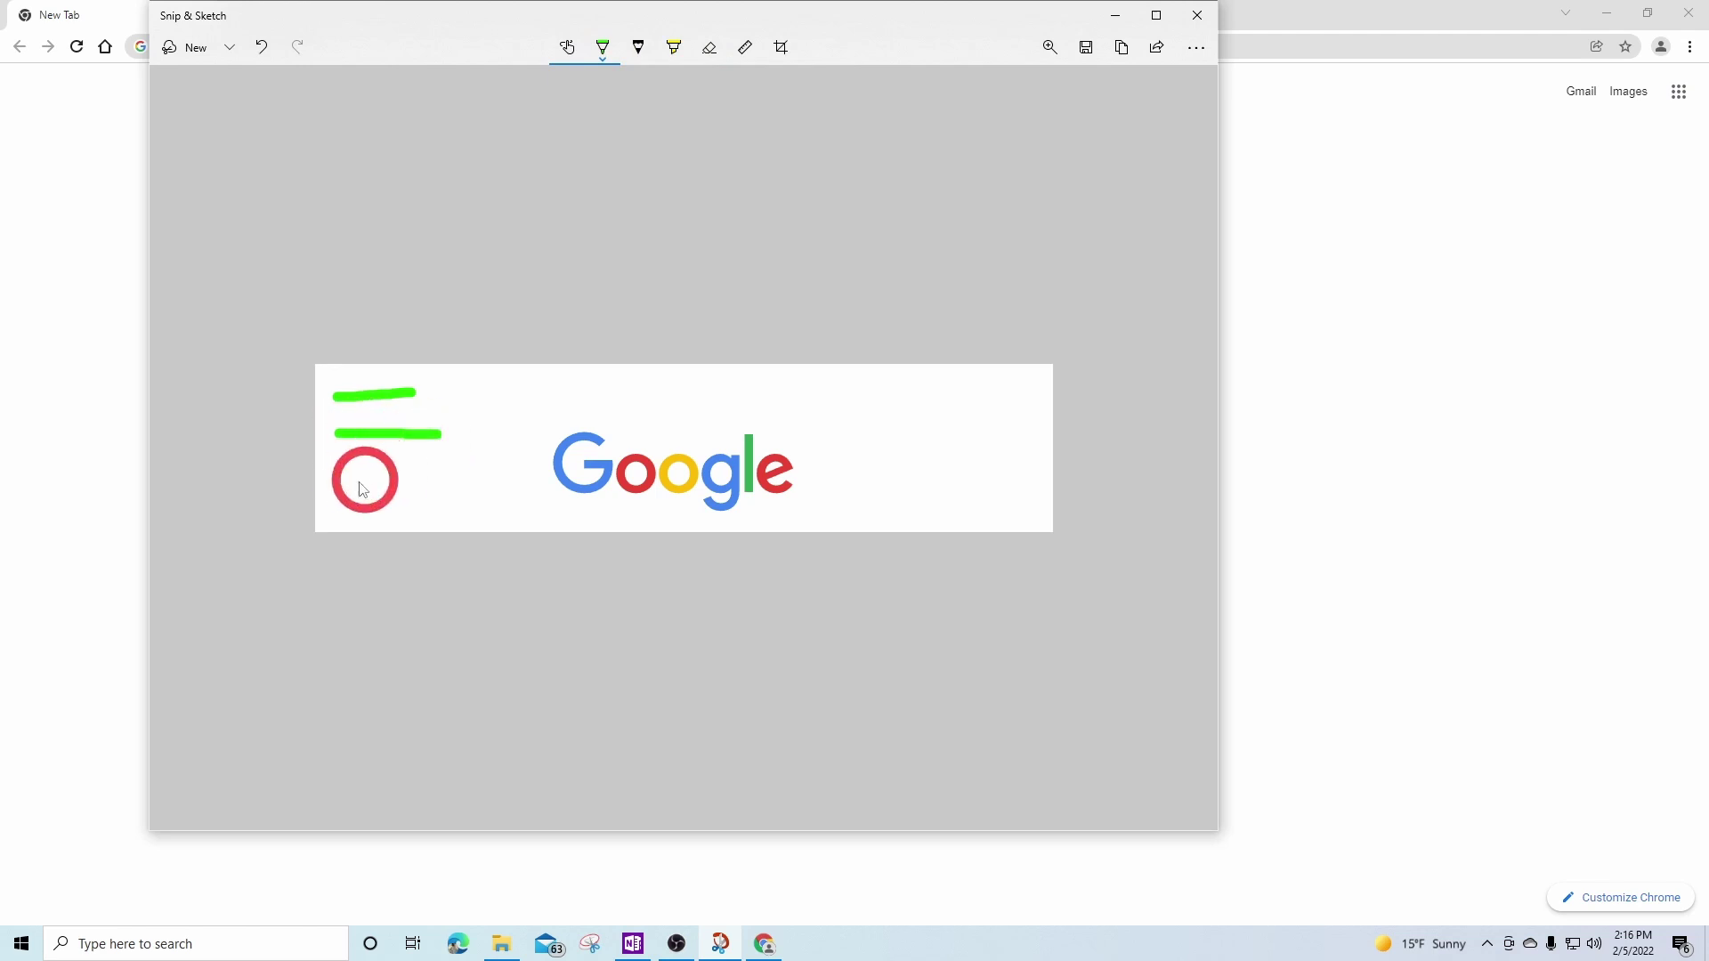
{"action": "left_click_drag", "start_coordinate": [353, 500], "coordinate": [447, 497]}
{"action": "left_click", "coordinate": [712, 49]}
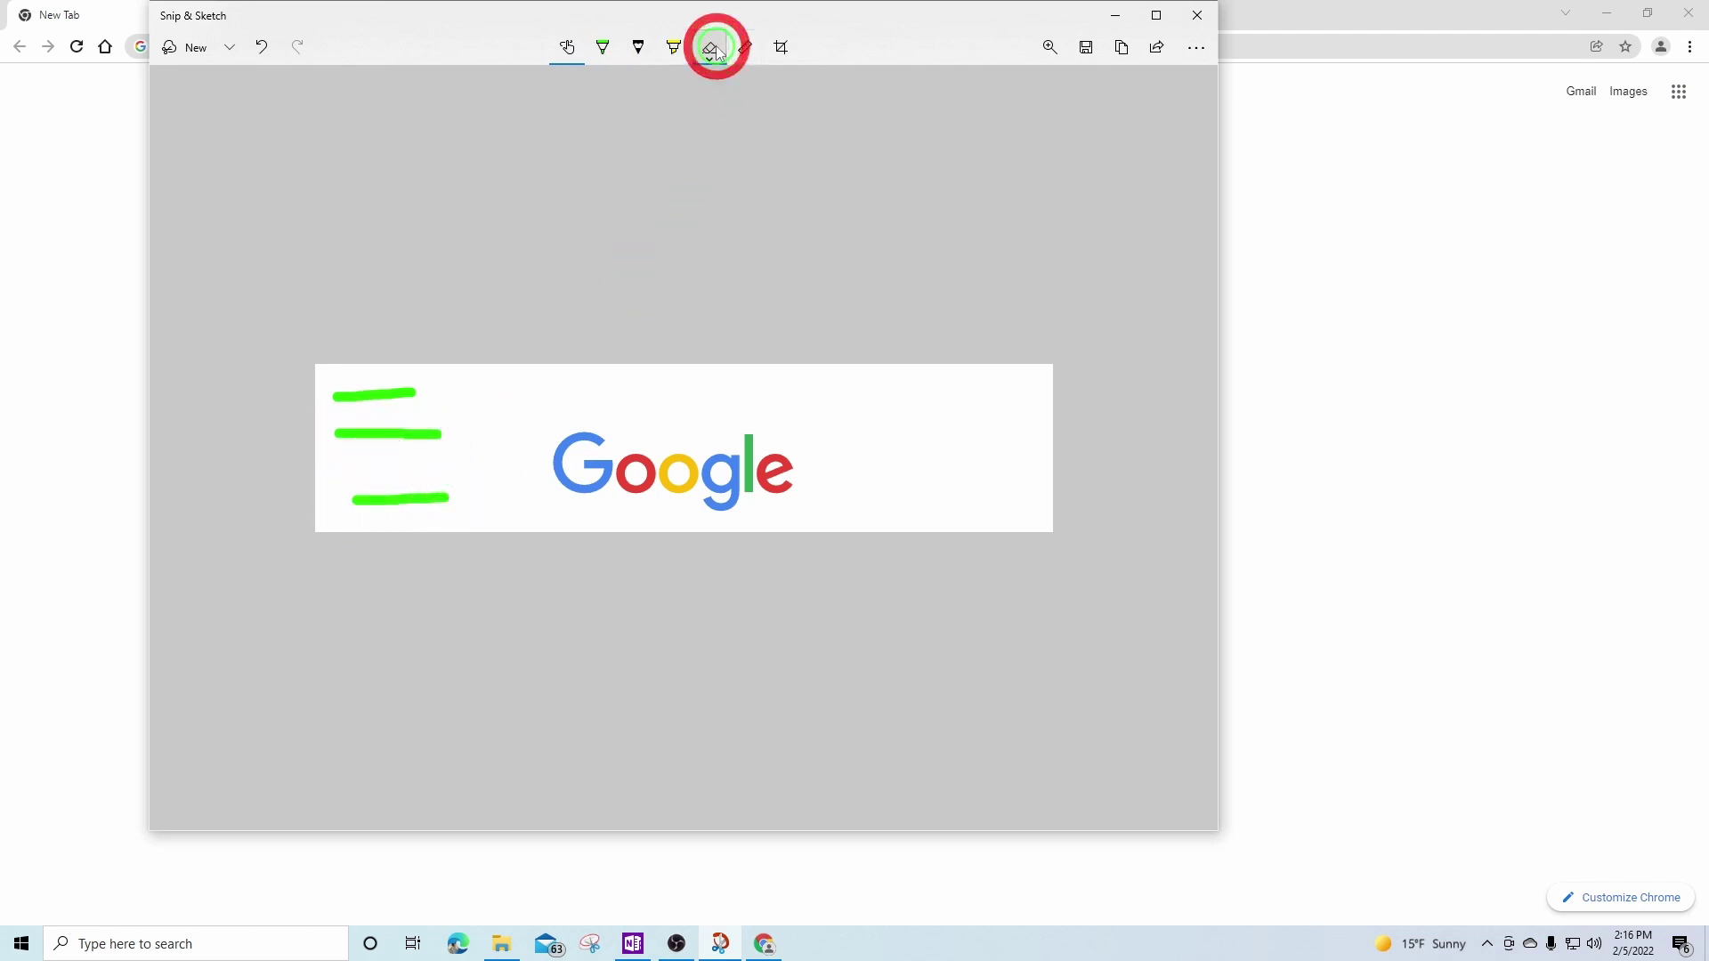
{"action": "left_click", "coordinate": [397, 393]}
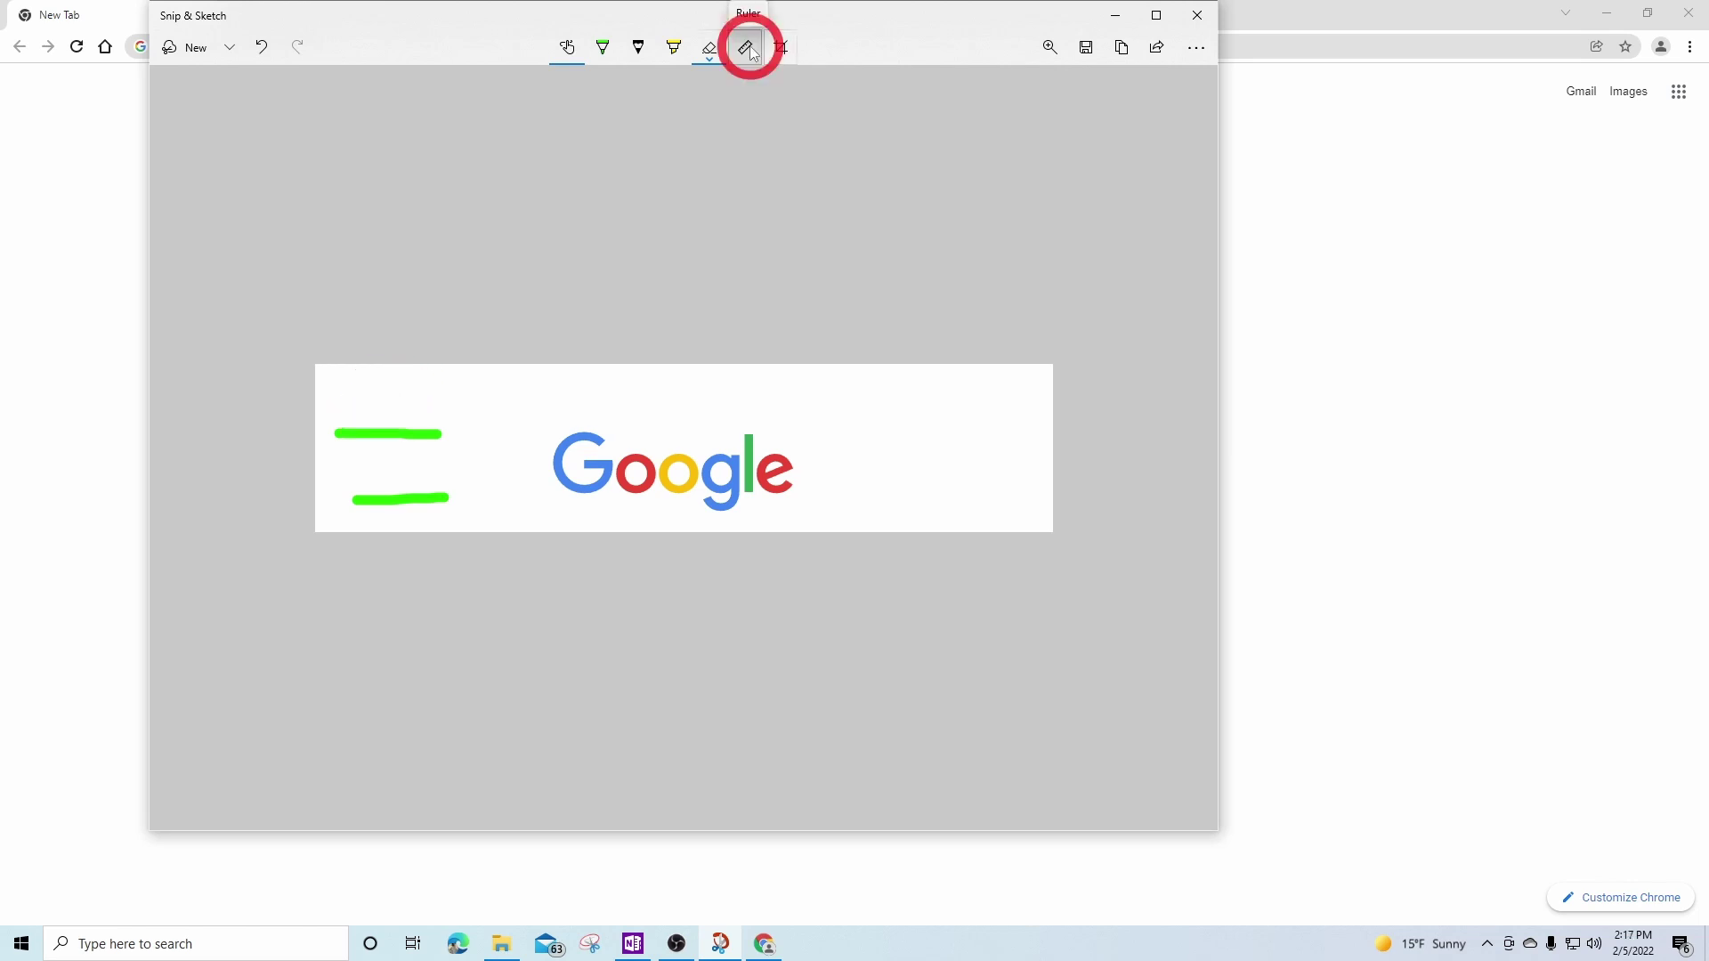
Draw a straight green line across the logo along the ruler, and trace part of the protractor's edge.
{"action": "left_click", "coordinate": [748, 48]}
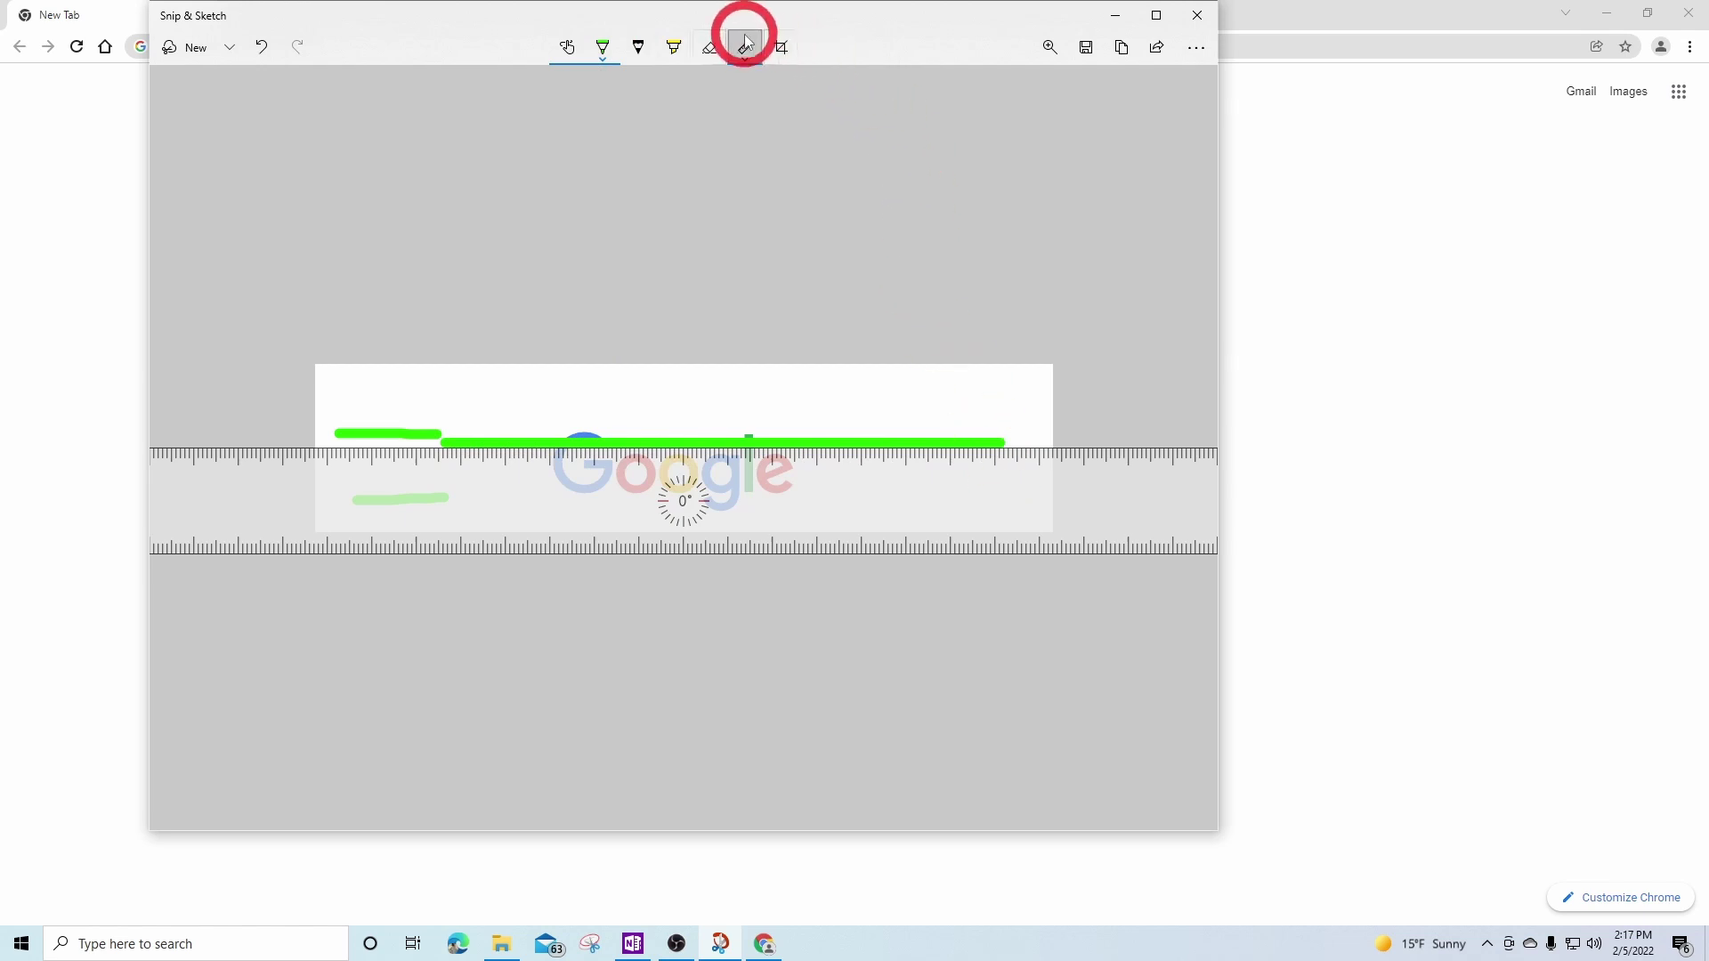
{"action": "left_click", "coordinate": [746, 40]}
{"action": "left_click", "coordinate": [748, 142]}
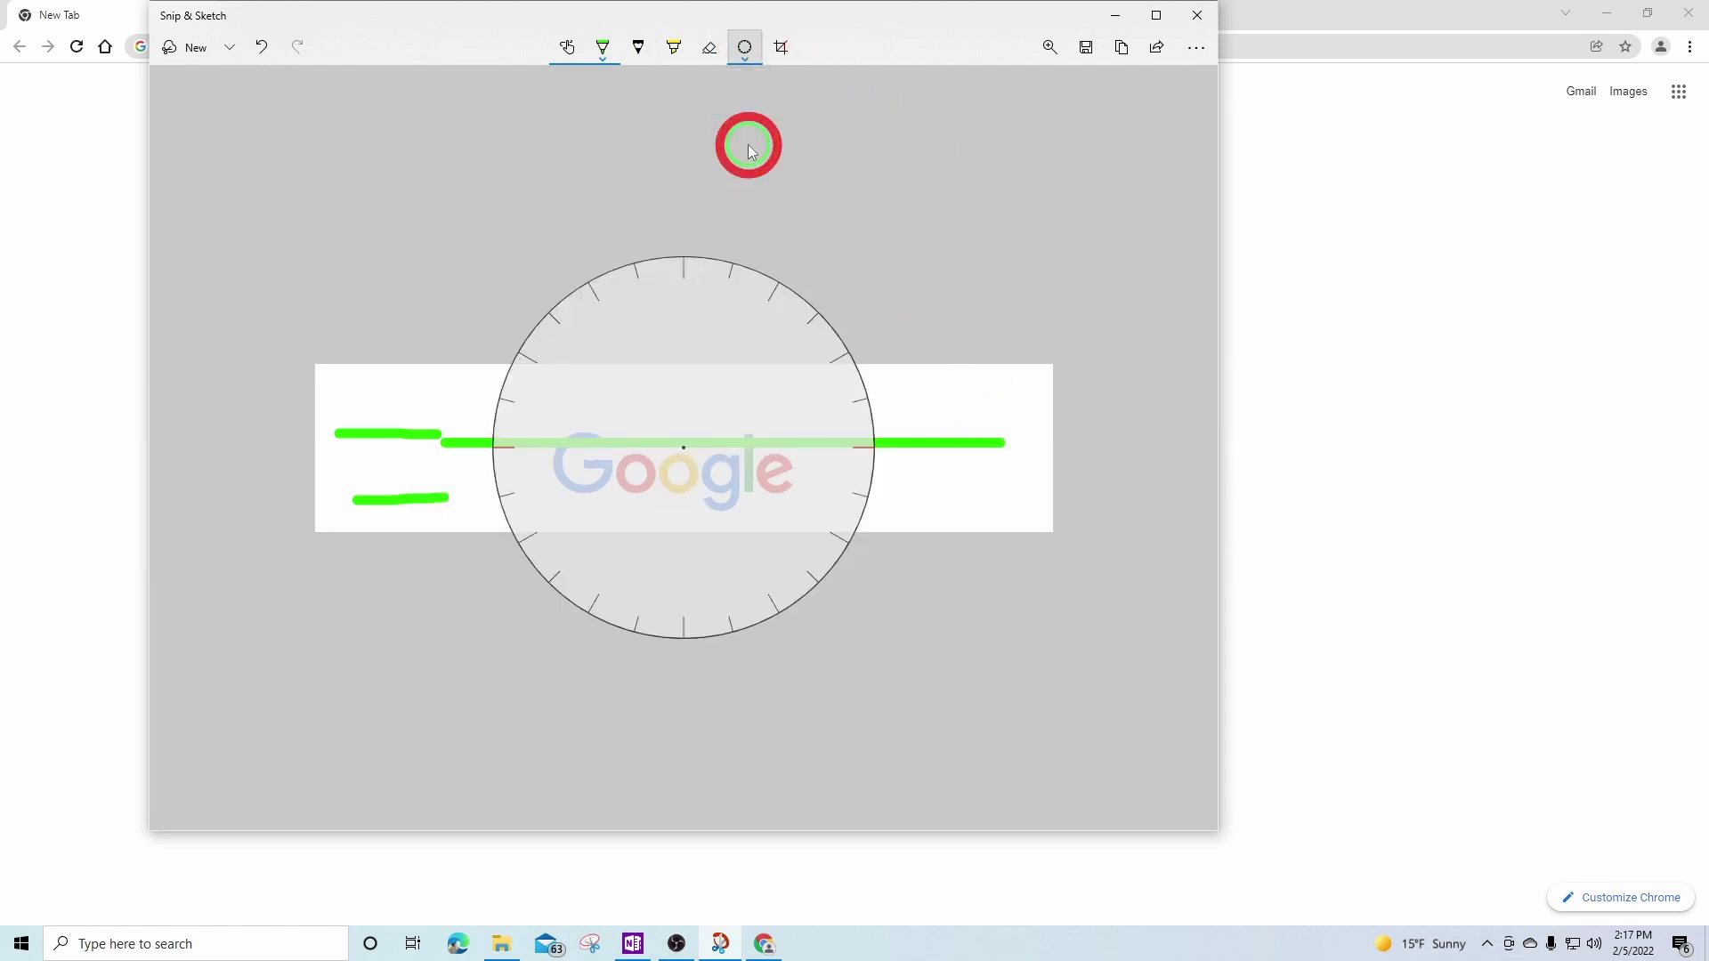
{"action": "mouse_move", "coordinate": [862, 401]}
{"action": "left_mouse_down"}
{"action": "mouse_move", "coordinate": [866, 382]}
{"action": "mouse_move", "coordinate": [885, 508]}
{"action": "mouse_move", "coordinate": [788, 620]}
{"action": "mouse_move", "coordinate": [512, 592]}
{"action": "mouse_move", "coordinate": [530, 351]}
{"action": "mouse_move", "coordinate": [729, 282]}
{"action": "mouse_move", "coordinate": [856, 435]}
{"action": "left_mouse_up"}
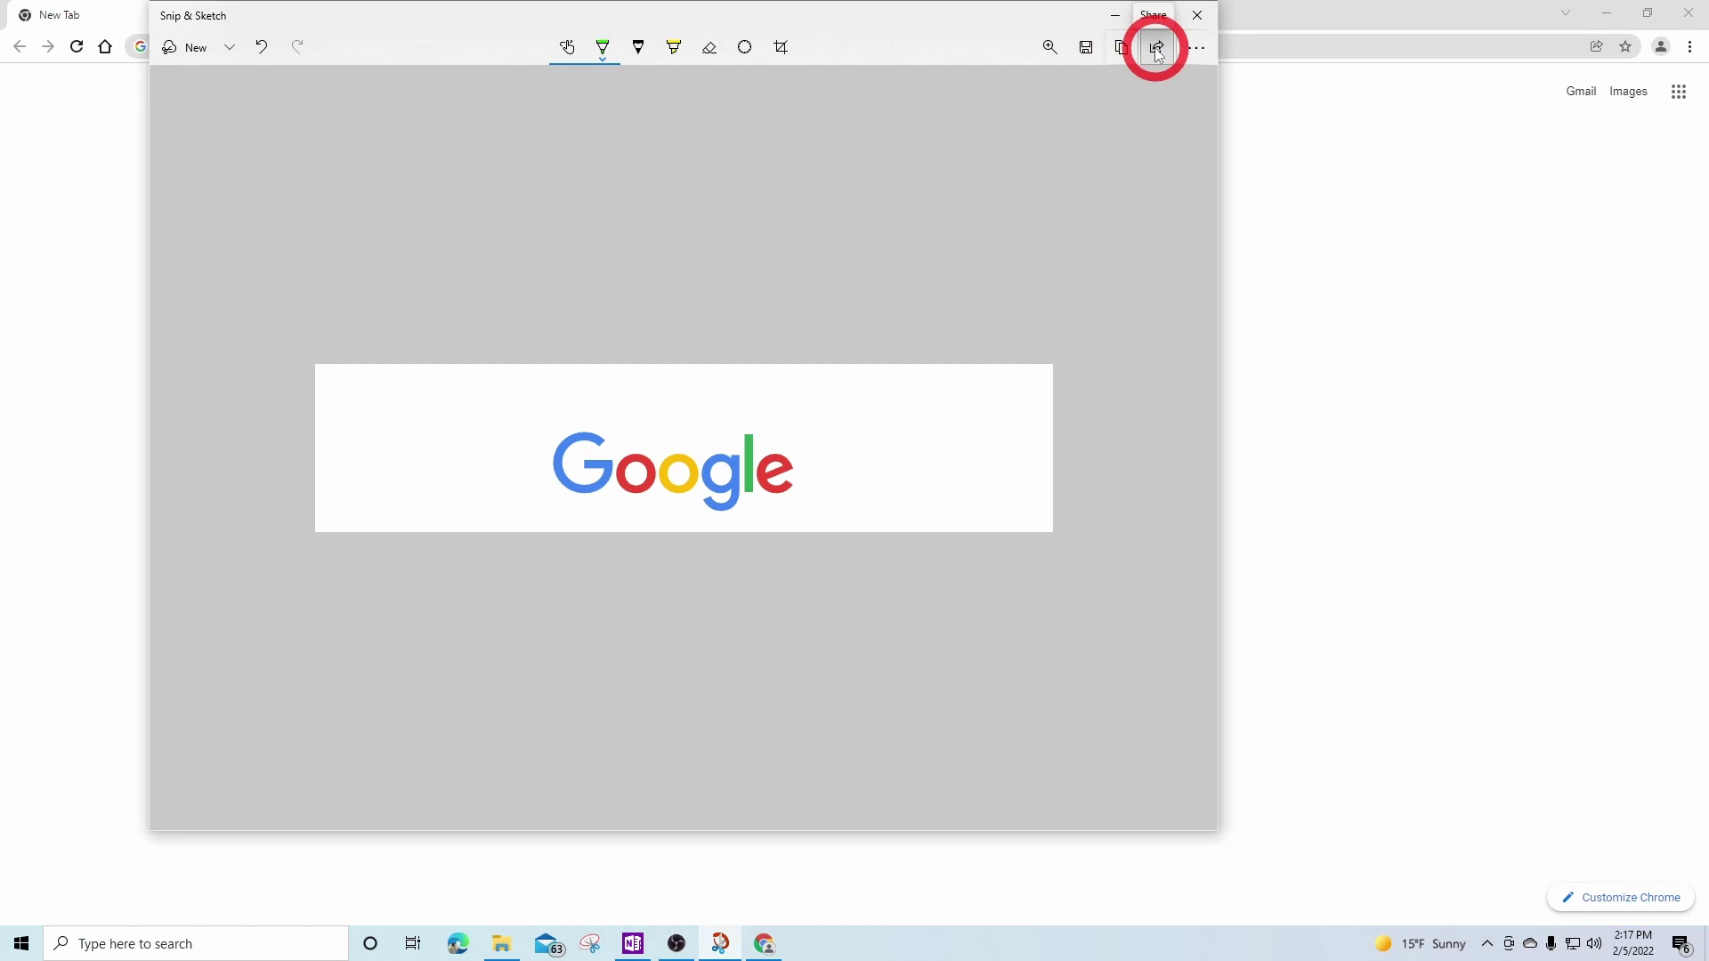
View the additional options, including opening a file, printing and settings.
{"action": "left_click", "coordinate": [1194, 50]}
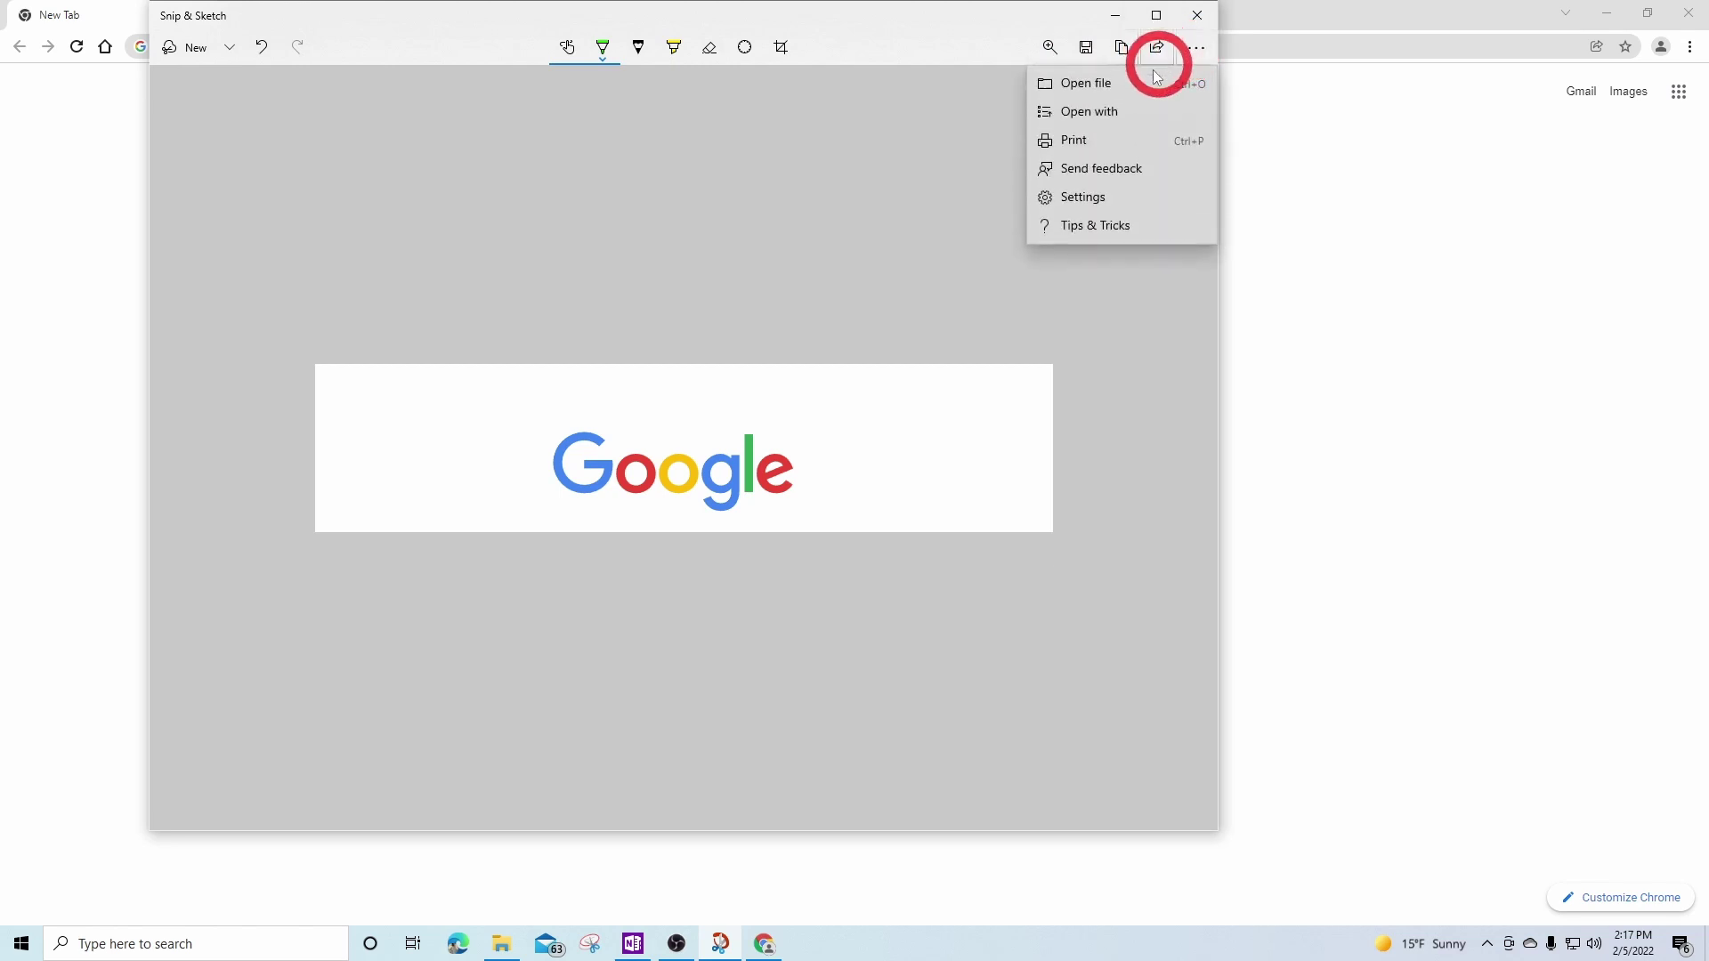